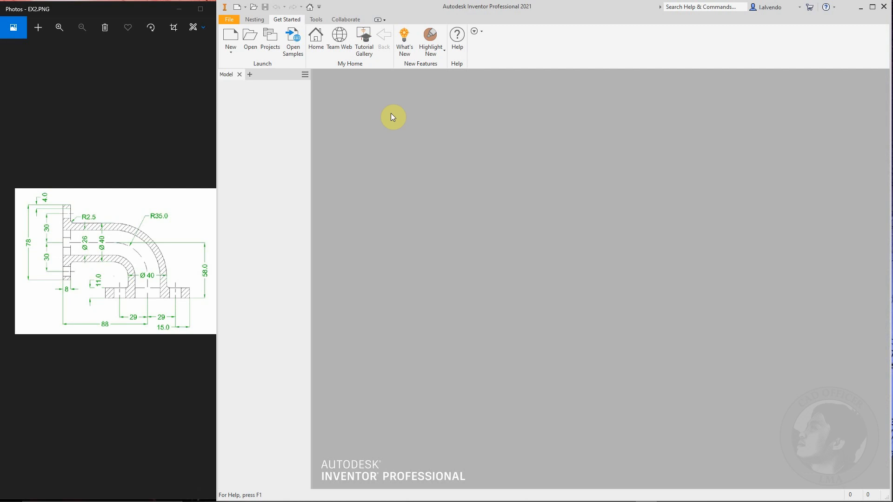
# Step: Create a new part from the metric Standard (mm).ipt template
pyautogui.click(231, 53)
pyautogui.click(436, 172)
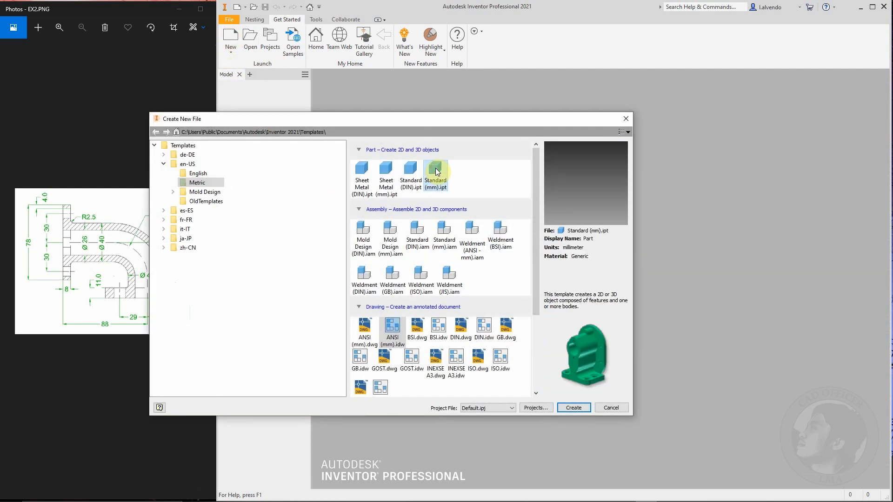
pyautogui.click(571, 408)
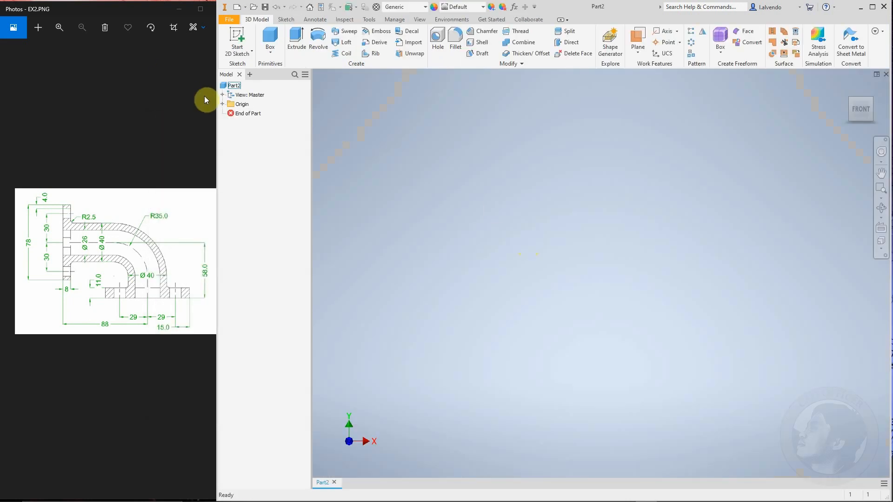
# Step: Start a 2D sketch on the origin's XY plane
pyautogui.click(223, 104)
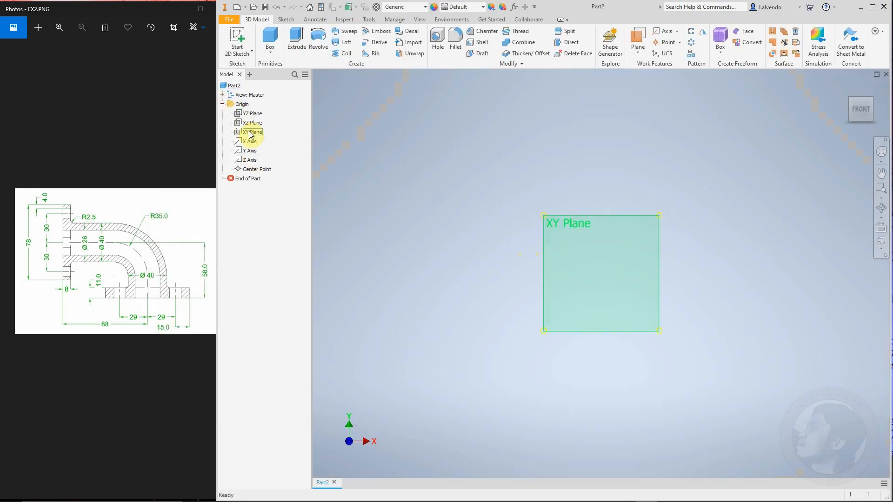
pyautogui.click(251, 133)
pyautogui.click(617, 269)
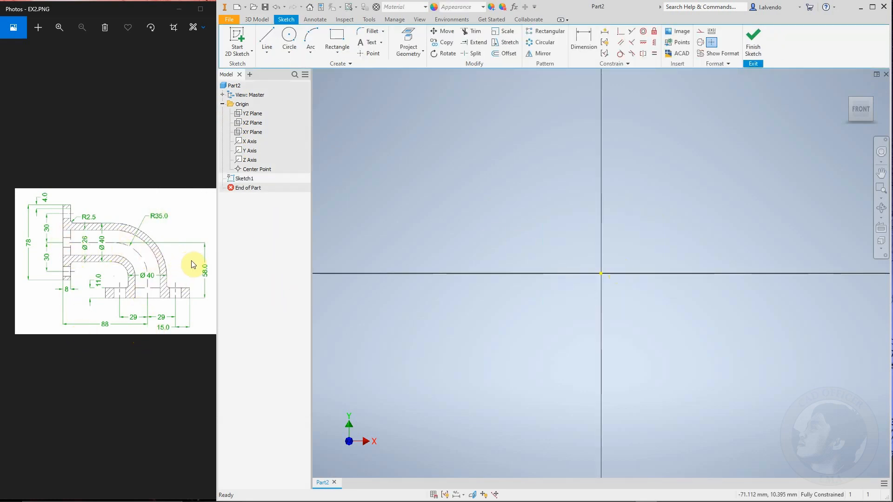
# Step: Sketch a horizontal line about 27 mm long ending at the origin, continued by a vertical line about 21 mm straight down
pyautogui.click(267, 42)
pyautogui.click(445, 274)
pyautogui.click(600, 274)
pyautogui.click(601, 395)
# Step: Dimension the horizontal line to 88 mm and the vertical line to 58 mm
pyautogui.click(584, 40)
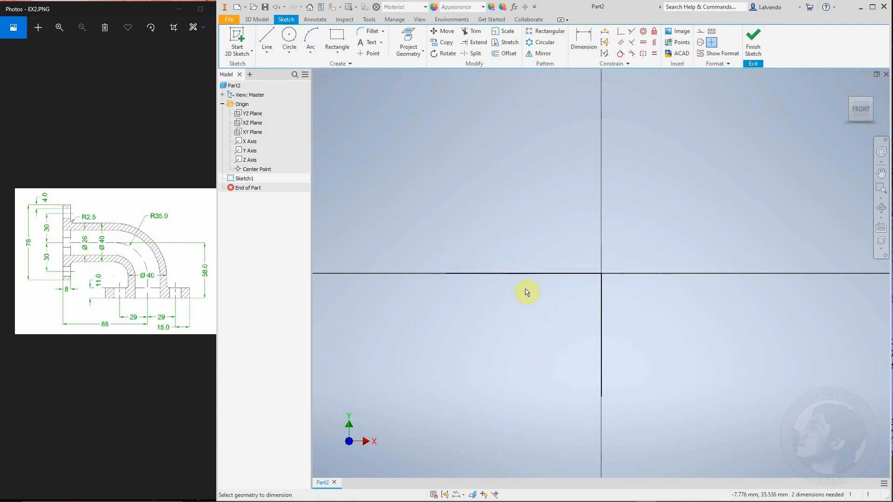
pyautogui.click(529, 275)
pyautogui.click(526, 247)
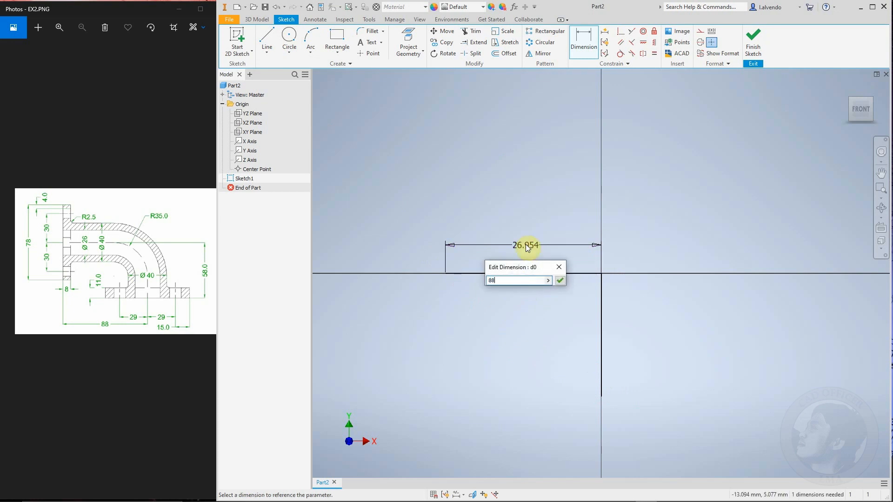
pyautogui.press('Return')
pyautogui.click(601, 328)
pyautogui.click(640, 335)
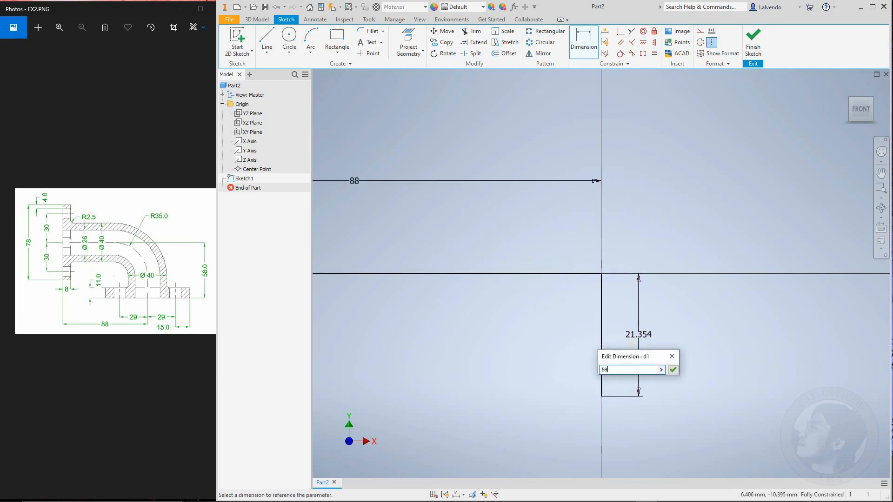
pyautogui.write('58')
pyautogui.press('Return')
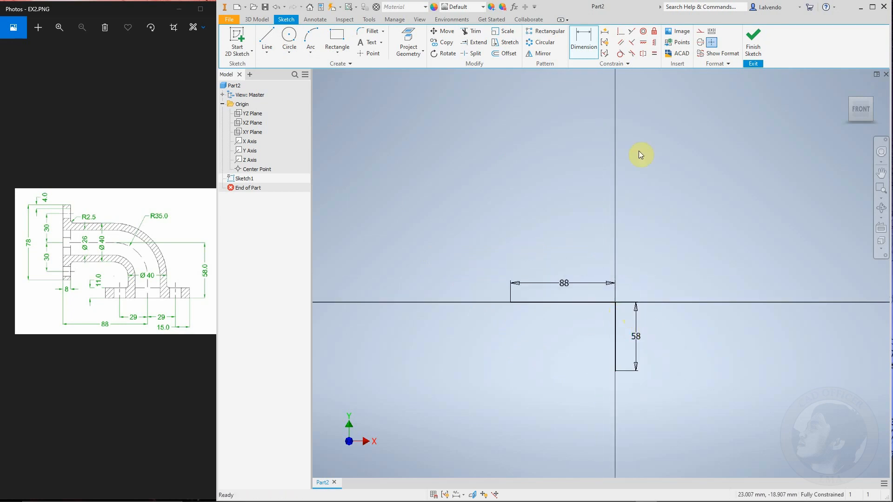
# Step: Round the corner between the two lines with a 35 mm sketch fillet and finish the sketch
pyautogui.click(316, 37)
pyautogui.click(370, 32)
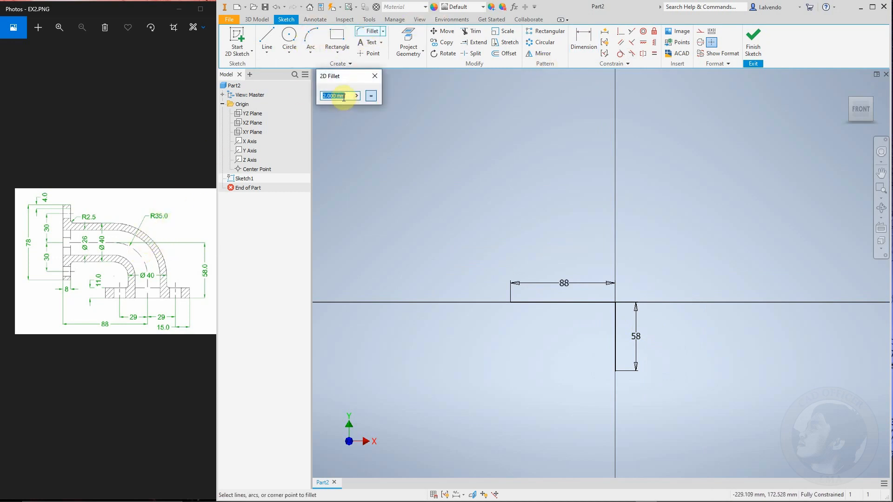
pyautogui.write('35')
pyautogui.click(586, 306)
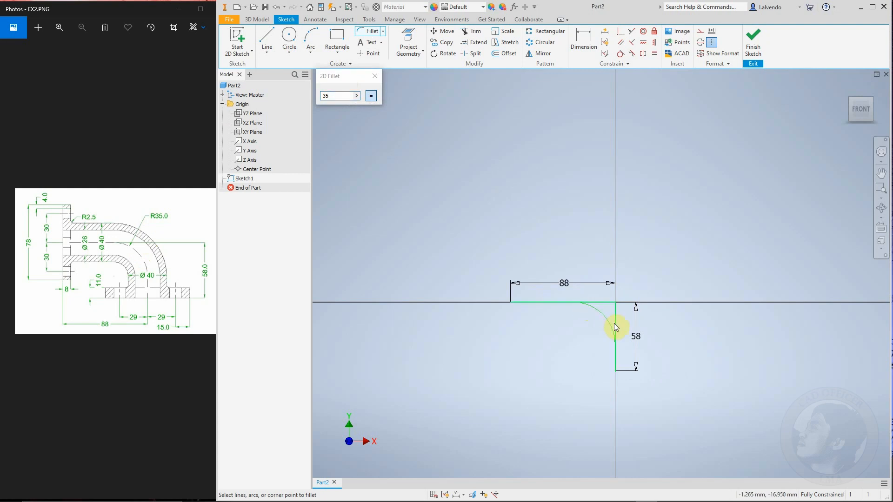
pyautogui.click(617, 329)
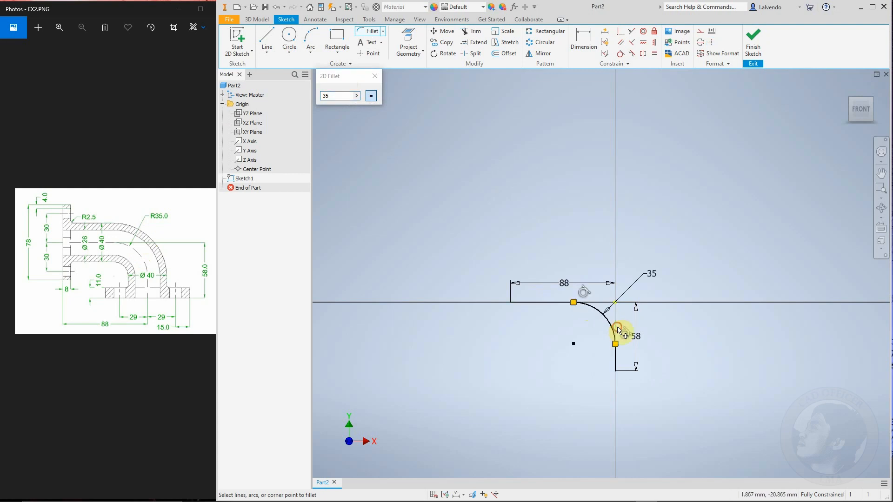
pyautogui.click(375, 76)
pyautogui.click(754, 44)
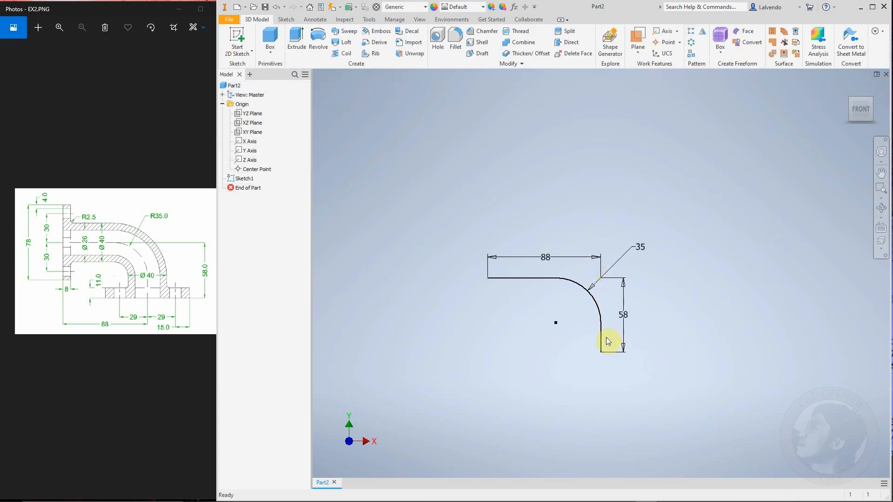
# Step: Create a work plane perpendicular to the vertical line at its lower endpoint and start a sketch on that plane
pyautogui.moveTo(602, 322)
pyautogui.keyDown('shift'); pyautogui.mouseDown(button='middle')
pyautogui.moveTo(630, 283)
pyautogui.moveTo(611, 287)
pyautogui.moveTo(629, 305)
pyautogui.mouseUp(button='middle'); pyautogui.keyUp('shift')
pyautogui.scroll(4, 595, 291)
pyautogui.click(639, 52)
pyautogui.click(646, 68)
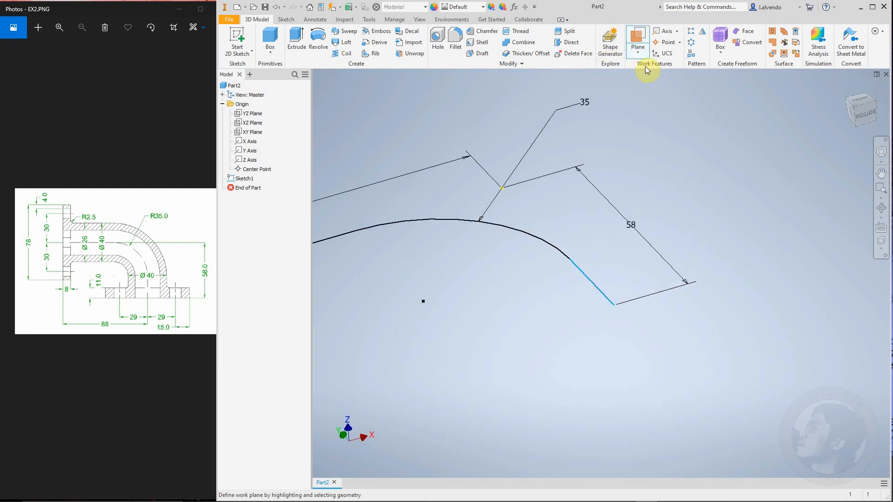
pyautogui.click(615, 318)
pyautogui.click(614, 313)
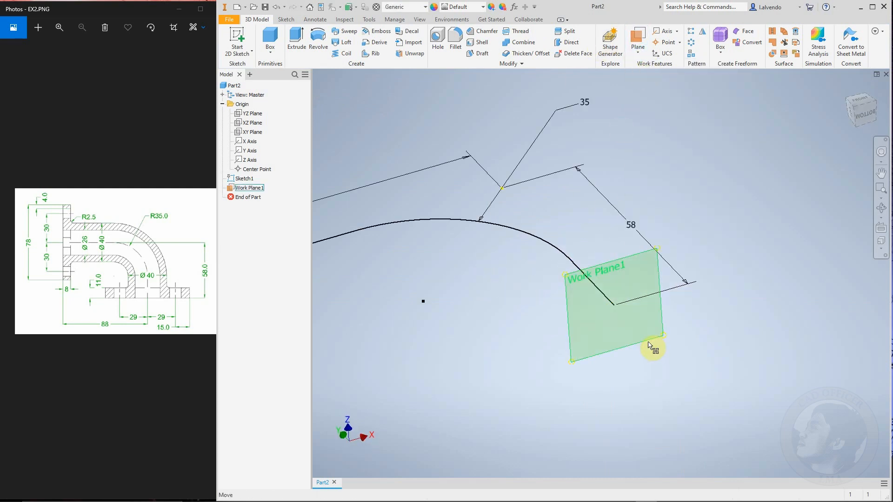
pyautogui.press('s')
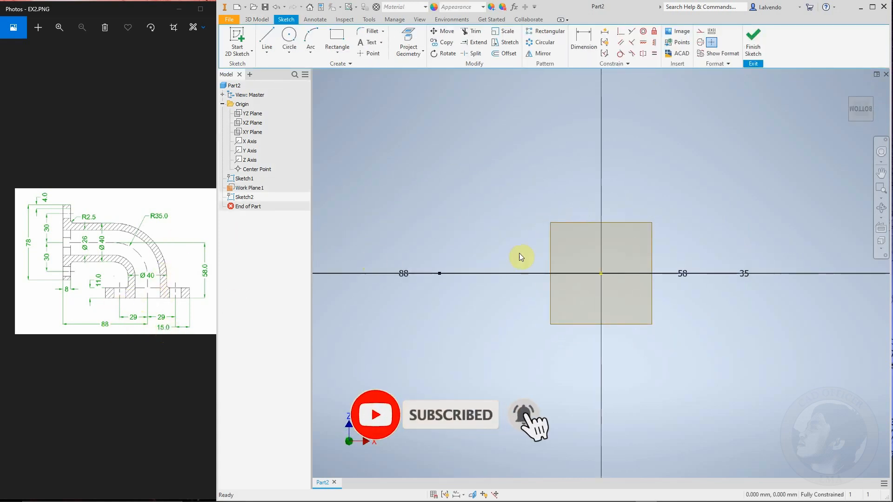
# Step: Draw a circle centred on the path's endpoint and dimension its diameter to 88 mm
pyautogui.press('c')
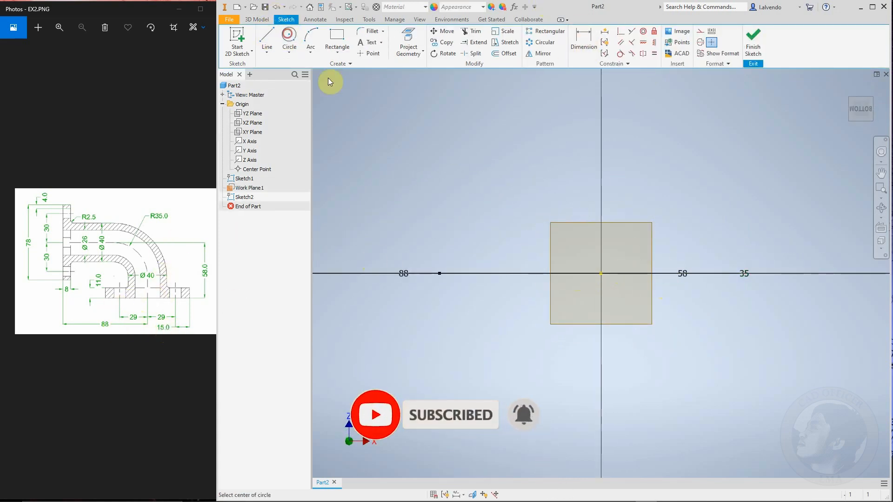
pyautogui.click(601, 274)
pyautogui.click(652, 330)
pyautogui.click(583, 42)
pyautogui.click(661, 222)
pyautogui.click(688, 209)
pyautogui.press('Return')
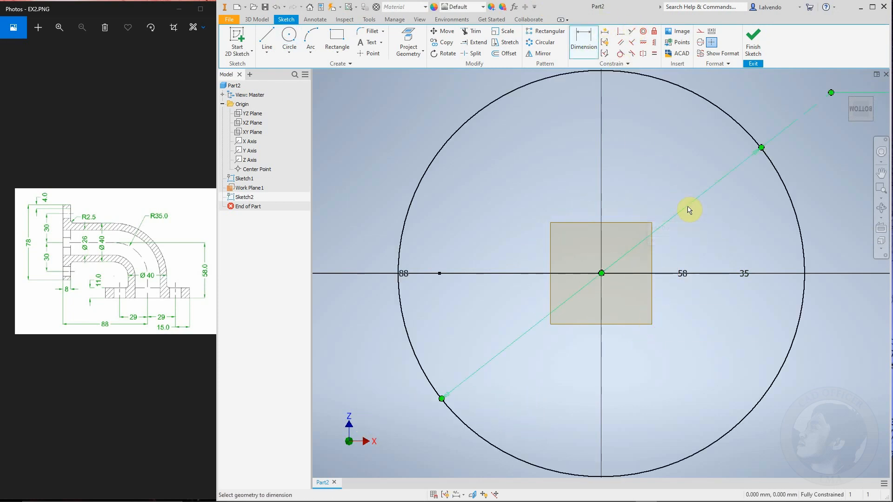
# Step: Set the circle's diameter to 40 mm
pyautogui.scroll(-5, 687, 206)
pyautogui.scroll(4, 611, 245)
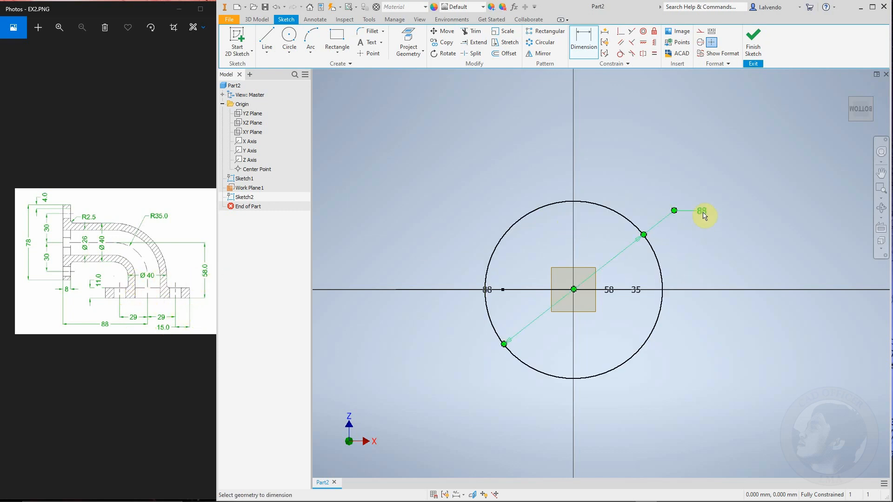
pyautogui.click(703, 215)
pyautogui.press('Return')
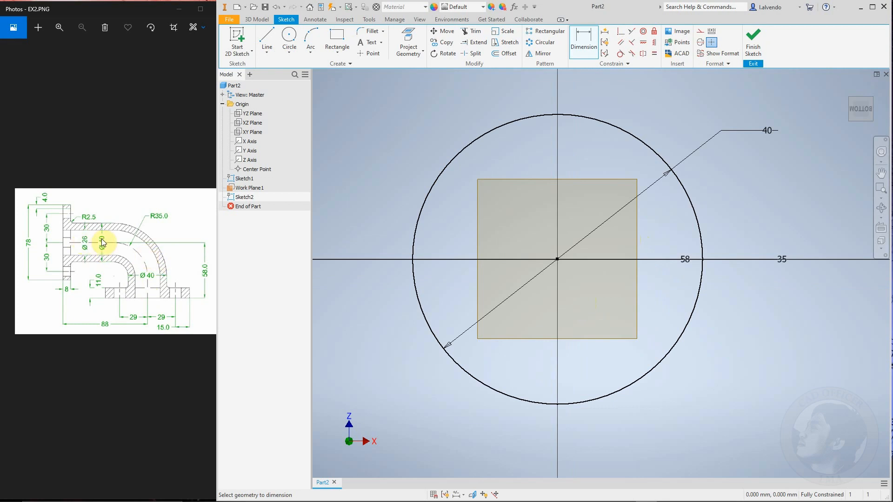
# Step: Draw a concentric inner circle, dimension its diameter to 26 mm, and finish the profile sketch
pyautogui.click(289, 37)
pyautogui.click(557, 259)
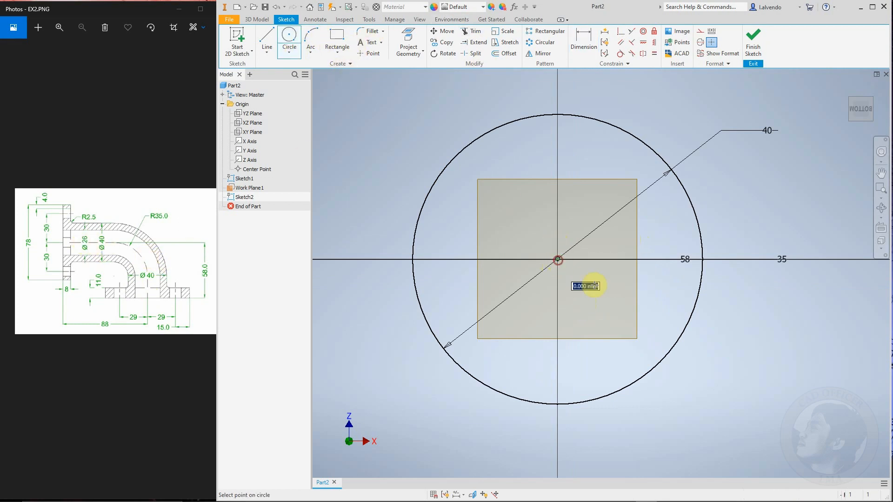
pyautogui.click(617, 236)
pyautogui.press('d')
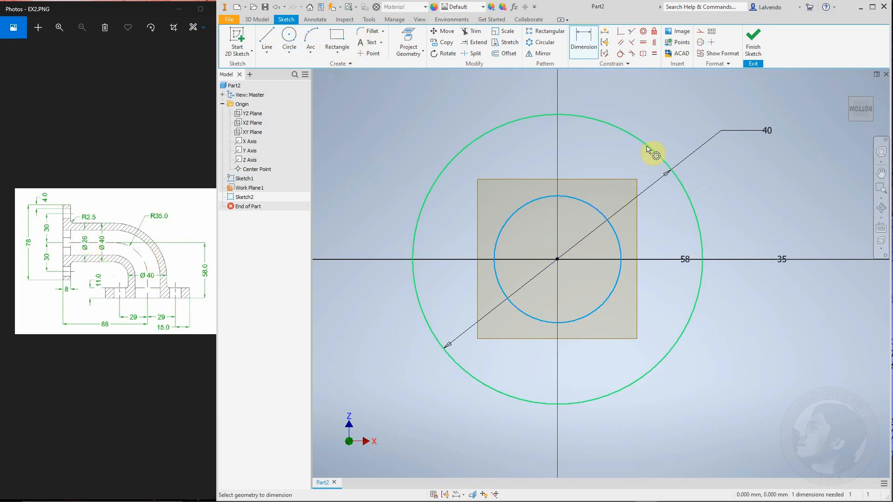
pyautogui.click(658, 123)
pyautogui.write('26')
pyautogui.press('Return')
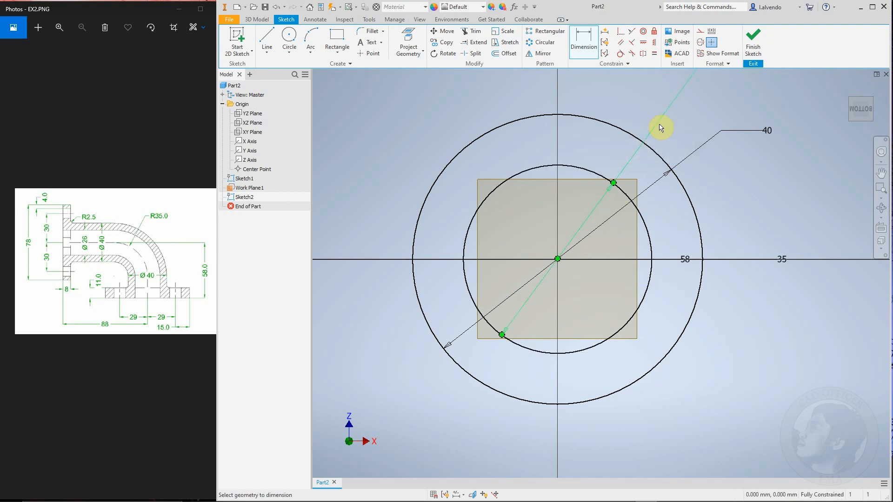
pyautogui.click(257, 21)
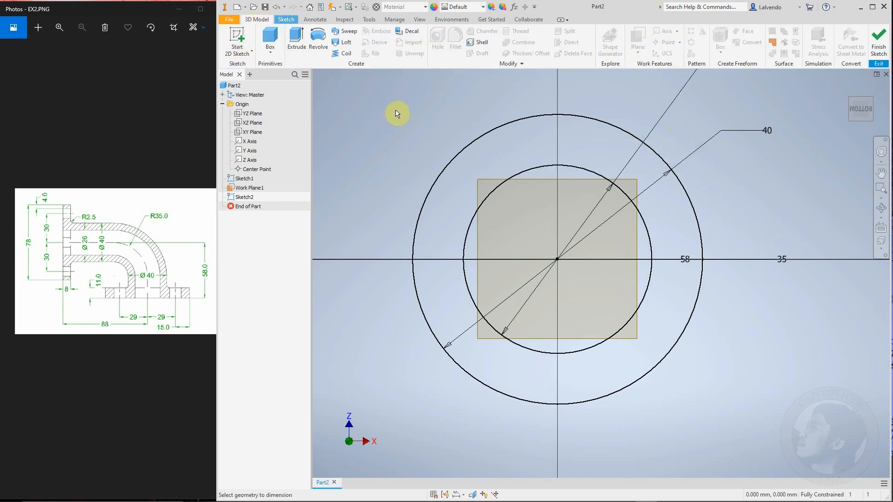
pyautogui.moveTo(456, 148)
pyautogui.keyDown('shift'); pyautogui.mouseDown(button='middle')
pyautogui.moveTo(486, 178)
pyautogui.moveTo(498, 275)
pyautogui.mouseUp(button='middle'); pyautogui.keyUp('shift')
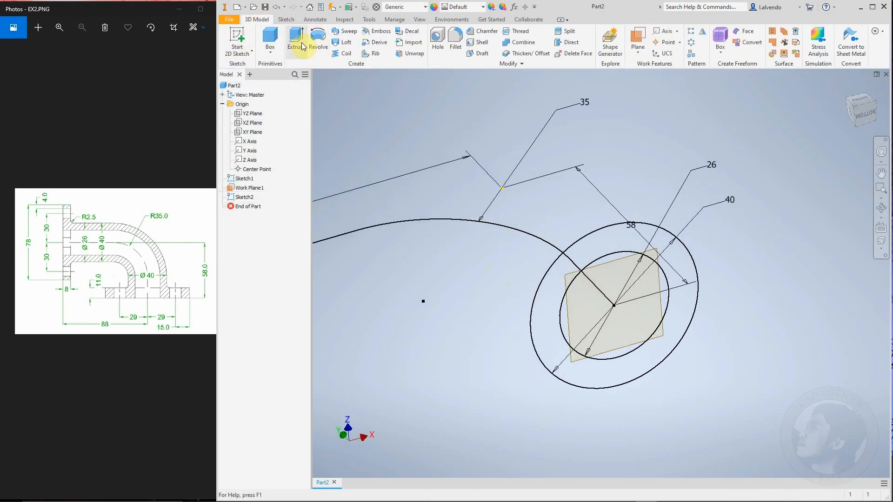
# Step: Sweep the ring between the two circles along the bent centerline to form the hollow pipe elbow
pyautogui.click(344, 31)
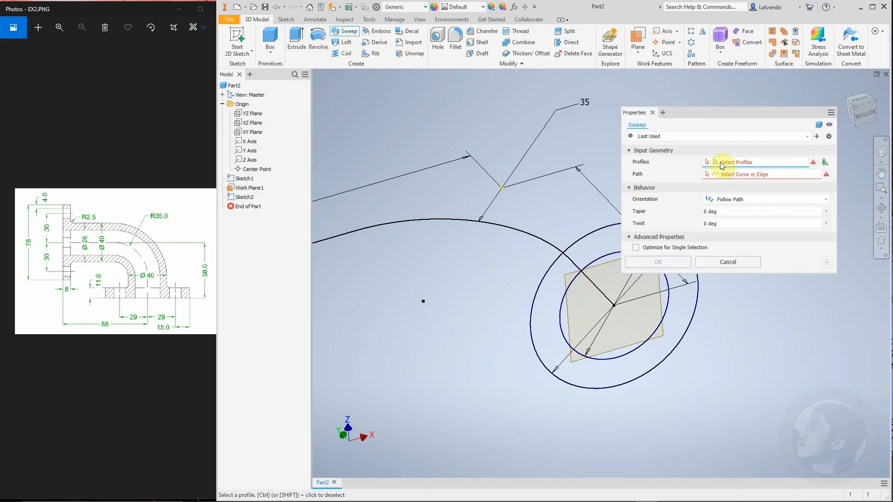
pyautogui.click(592, 247)
pyautogui.click(753, 174)
pyautogui.click(532, 234)
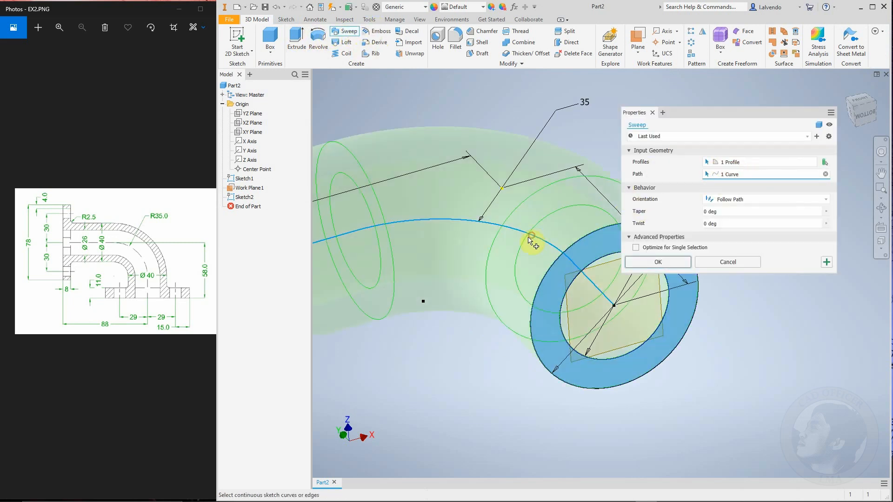
pyautogui.scroll(-5, 508, 246)
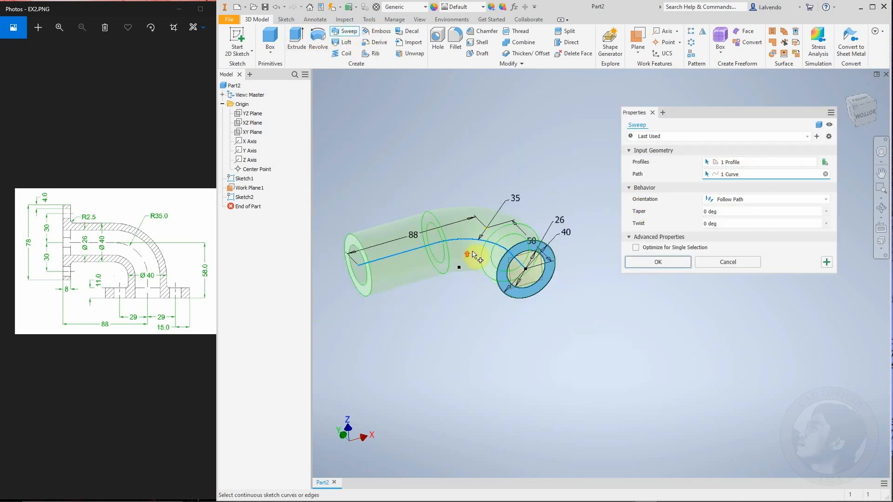
pyautogui.click(673, 262)
pyautogui.click(753, 213)
# Step: Hide the work plane at the pipe's lower end and start a sketch on the ring-shaped end face
pyautogui.scroll(5, 538, 276)
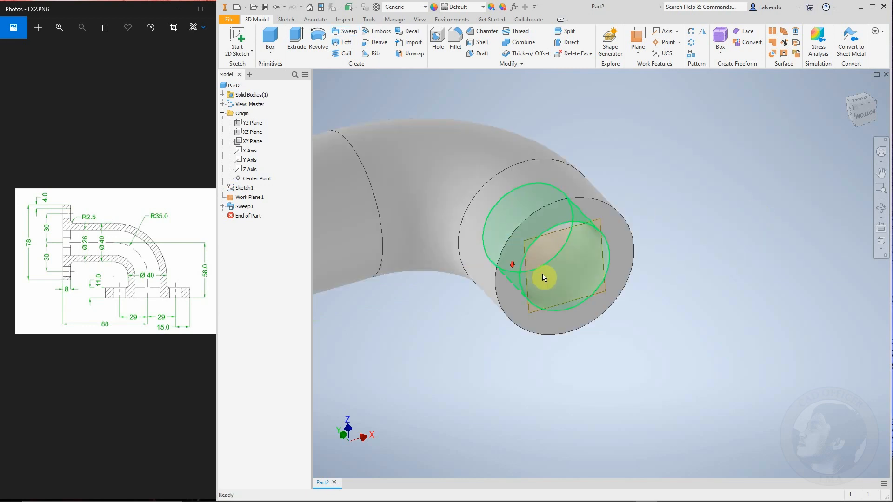
pyautogui.click(612, 252)
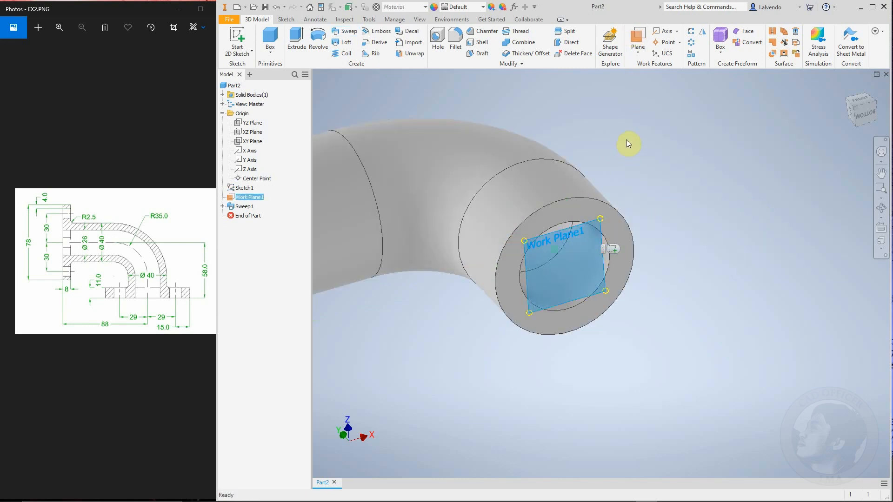
pyautogui.rightClick(584, 124)
pyautogui.click(614, 141)
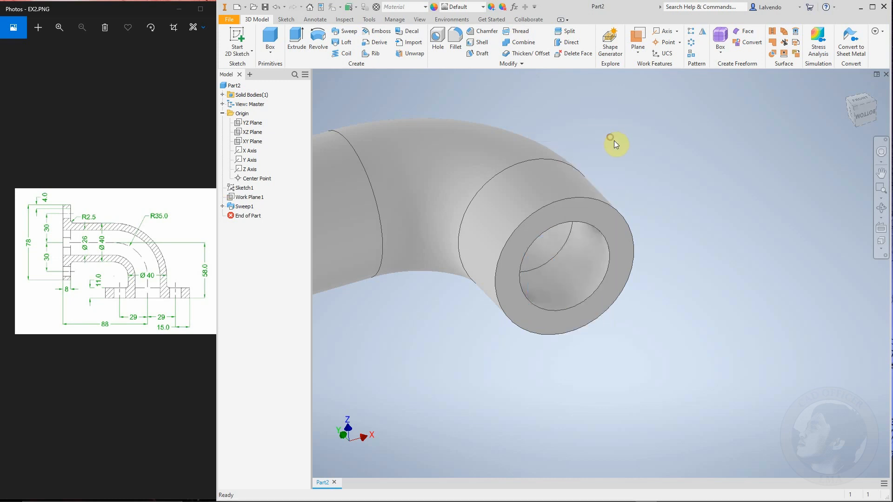
pyautogui.click(604, 219)
pyautogui.click(629, 211)
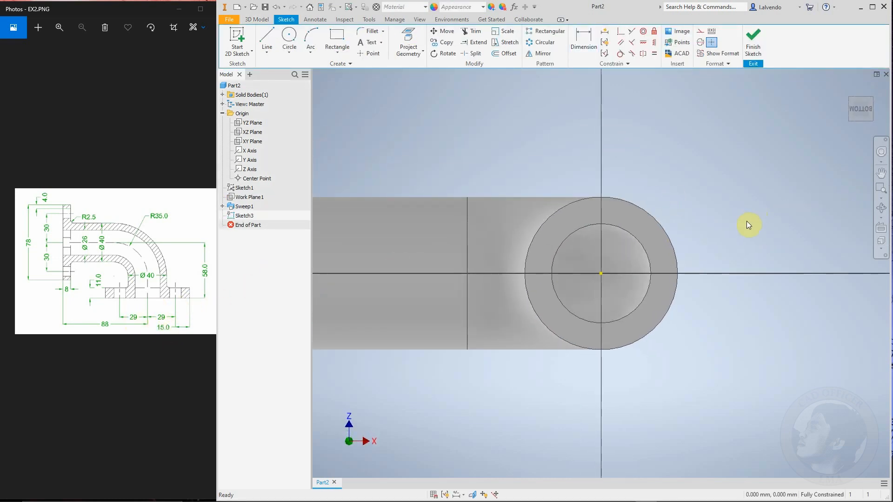
# Step: Draw a circle concentric with the pipe's end face and dimension its diameter to 88 mm
pyautogui.click(289, 38)
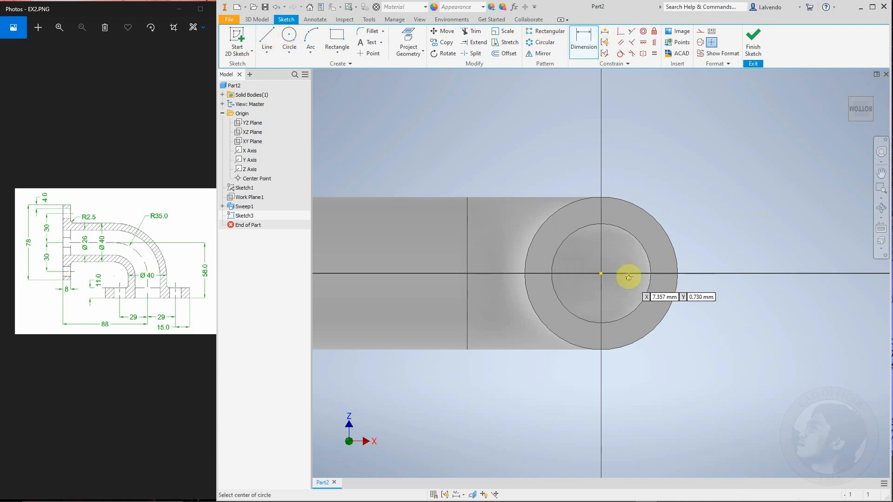
pyautogui.click(600, 273)
pyautogui.click(717, 359)
pyautogui.scroll(-3, 628, 233)
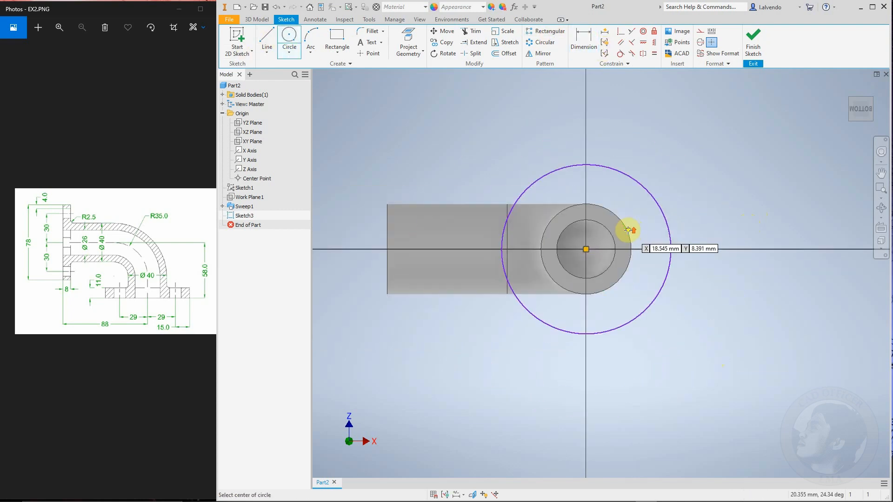
pyautogui.click(595, 50)
pyautogui.click(638, 194)
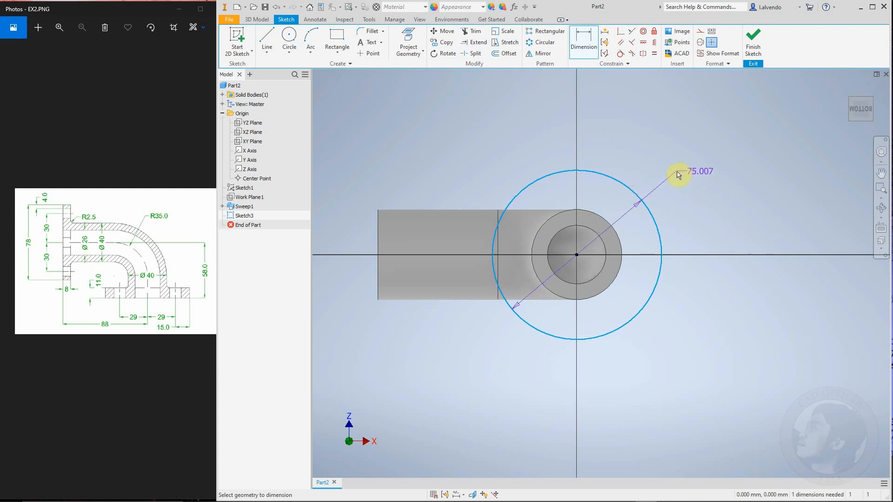
pyautogui.click(676, 172)
pyautogui.write('88')
pyautogui.press('Return')
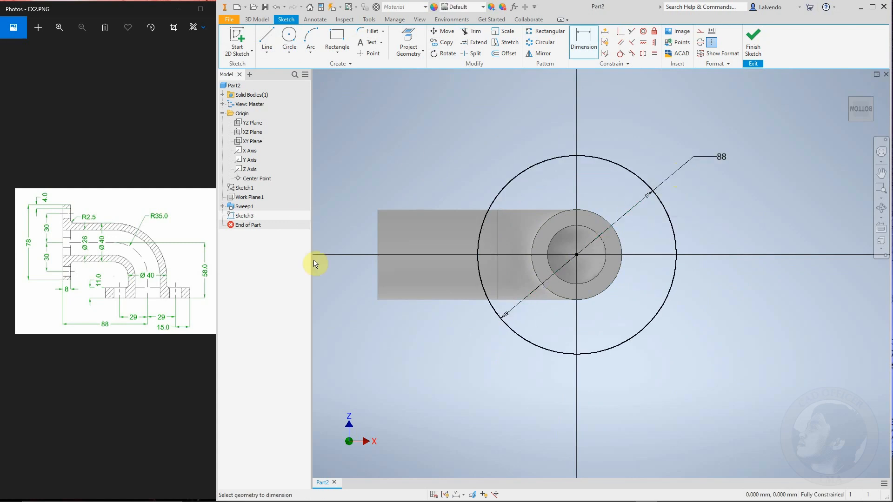
# Step: Project the pipe's bore edge into the 88 mm flange sketch
pyautogui.click(594, 233)
pyautogui.click(408, 42)
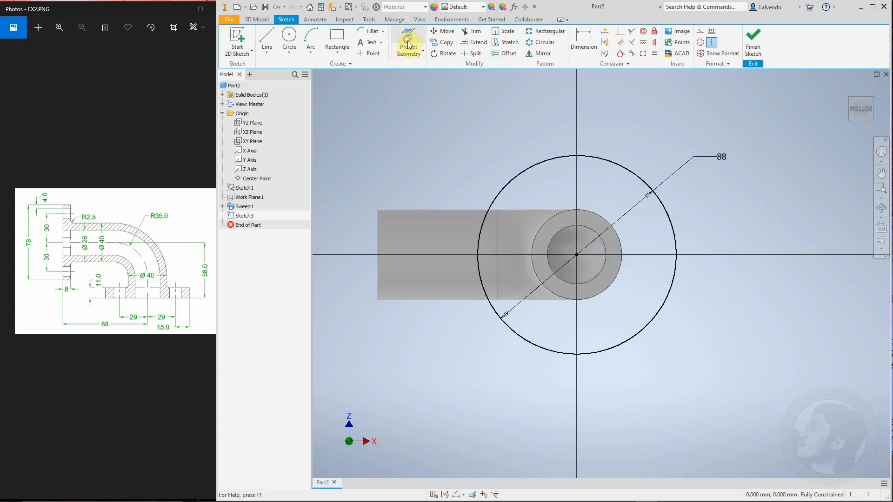
pyautogui.click(578, 226)
# Step: Extrude the flange profile 11 mm back toward the pipe, joining it to the elbow
pyautogui.scroll(-3, 475, 185)
pyautogui.keyDown('shift'); pyautogui.moveTo(487, 234); pyautogui.dragTo(506, 255, button='middle'); pyautogui.keyUp('shift')
pyautogui.click(257, 20)
pyautogui.click(296, 42)
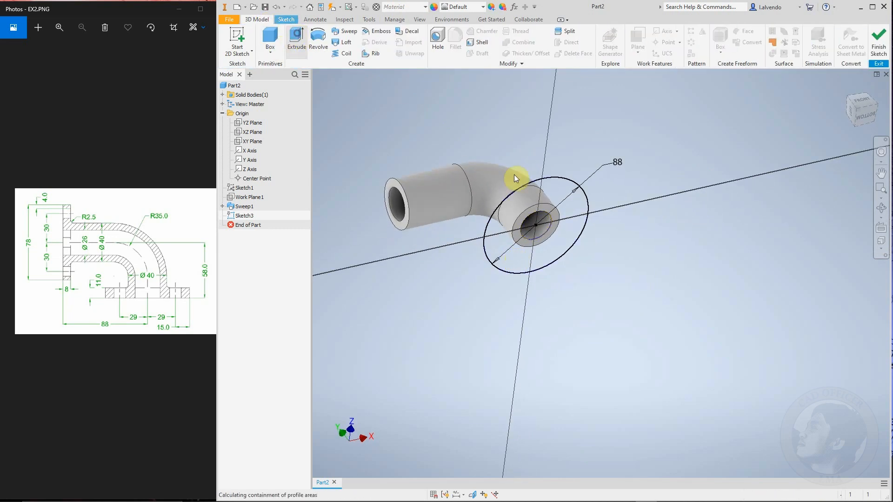
pyautogui.click(722, 187)
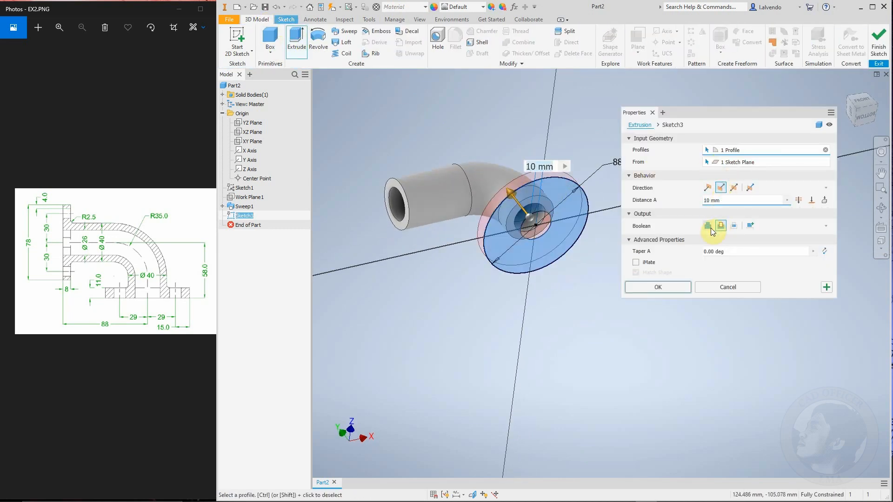
pyautogui.keyDown('shift'); pyautogui.moveTo(538, 297); pyautogui.dragTo(548, 295, button='middle'); pyautogui.keyUp('shift')
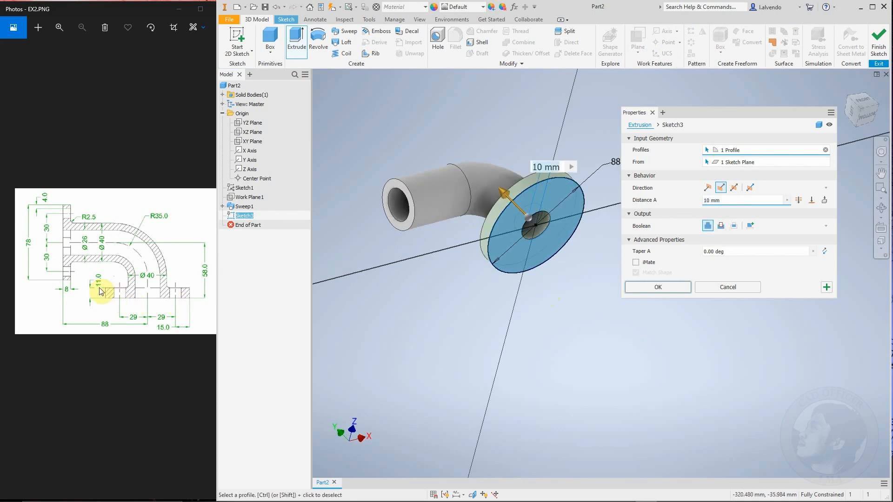
pyautogui.write('15')
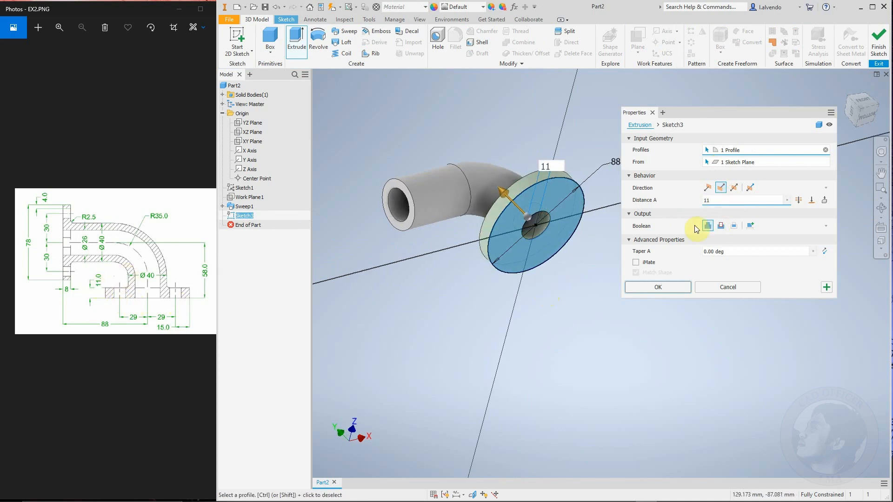
pyautogui.click(673, 289)
# Step: Start a sketch on the pipe's other ring-shaped end face and draw a larger circle concentric with it
pyautogui.keyDown('shift'); pyautogui.moveTo(542, 244); pyautogui.dragTo(471, 235, button='middle'); pyautogui.keyUp('shift')
pyautogui.scroll(5, 483, 235)
pyautogui.click(491, 235)
pyautogui.click(514, 228)
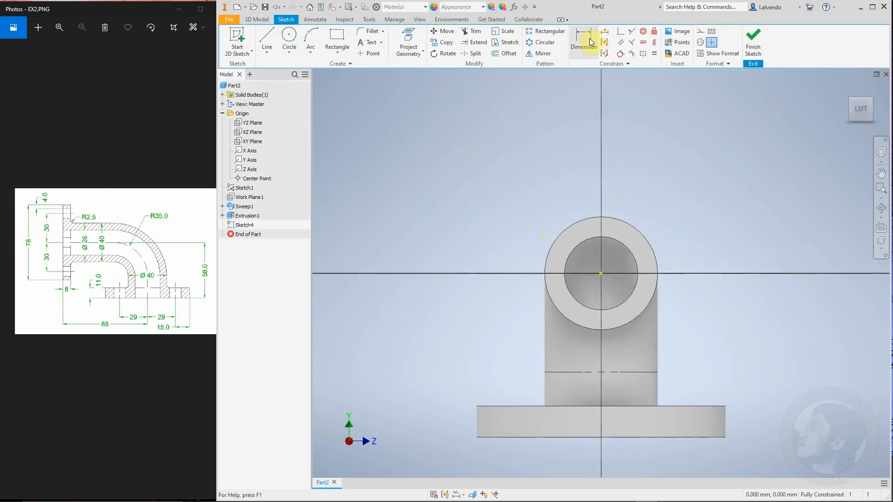
pyautogui.click(289, 38)
pyautogui.click(601, 274)
pyautogui.click(651, 198)
# Step: Dimension the circle's diameter to 78 mm and project the pipe's bore edge into the sketch
pyautogui.click(590, 42)
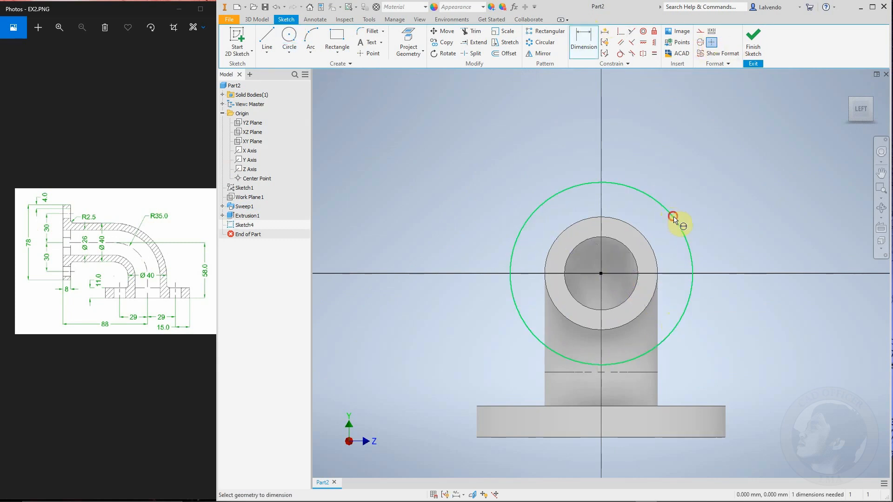
pyautogui.click(680, 221)
pyautogui.click(709, 200)
pyautogui.write('78')
pyautogui.press('Return')
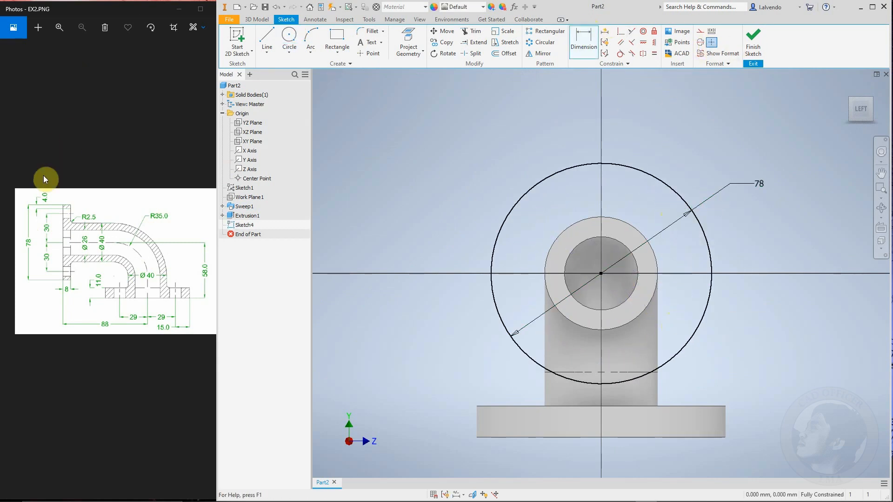
pyautogui.click(408, 42)
pyautogui.click(579, 246)
# Step: Extrude the 78 mm flange profile 8 mm back toward the pipe, joining it to the elbow
pyautogui.scroll(-4, 600, 232)
pyautogui.keyDown('shift'); pyautogui.moveTo(598, 270); pyautogui.dragTo(534, 283, button='middle'); pyautogui.keyUp('shift')
pyautogui.click(257, 19)
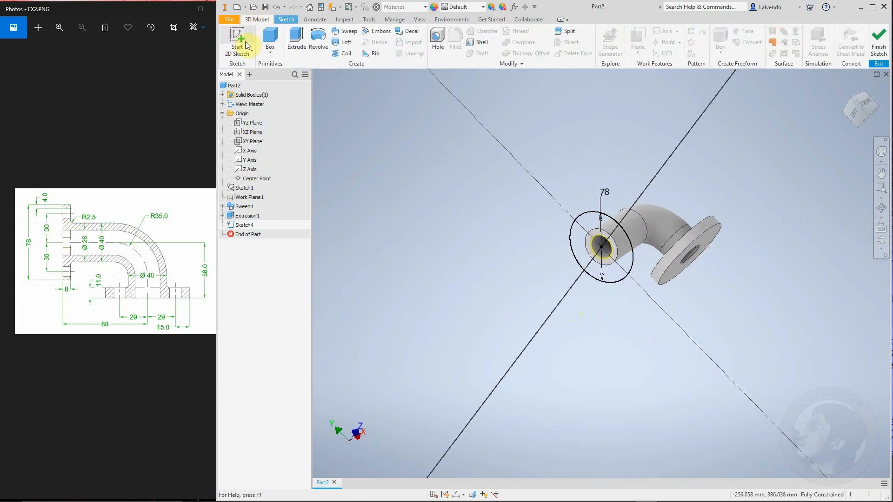
pyautogui.click(296, 38)
pyautogui.scroll(6, 598, 229)
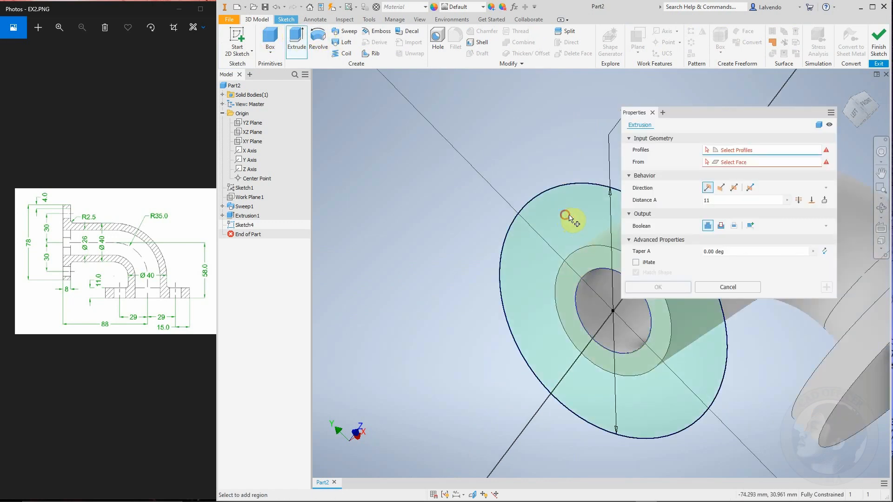
pyautogui.click(568, 213)
pyautogui.scroll(-5, 488, 219)
pyautogui.click(722, 187)
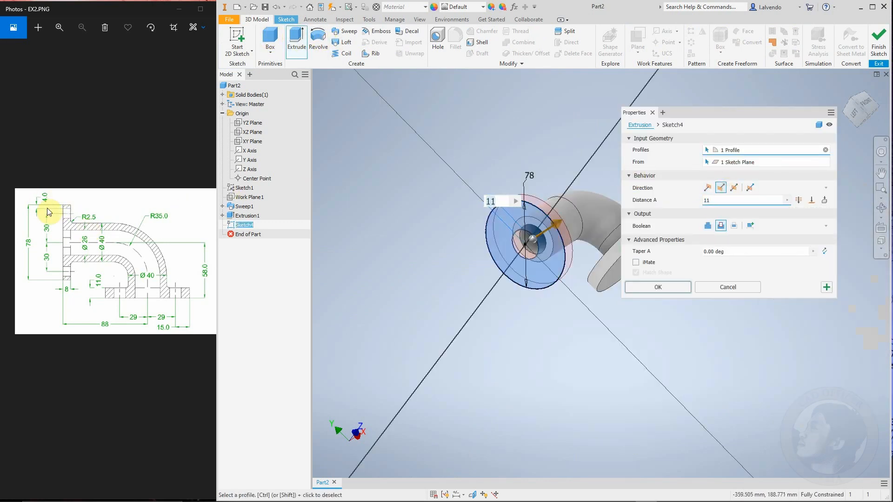
pyautogui.write('8')
pyautogui.click(708, 226)
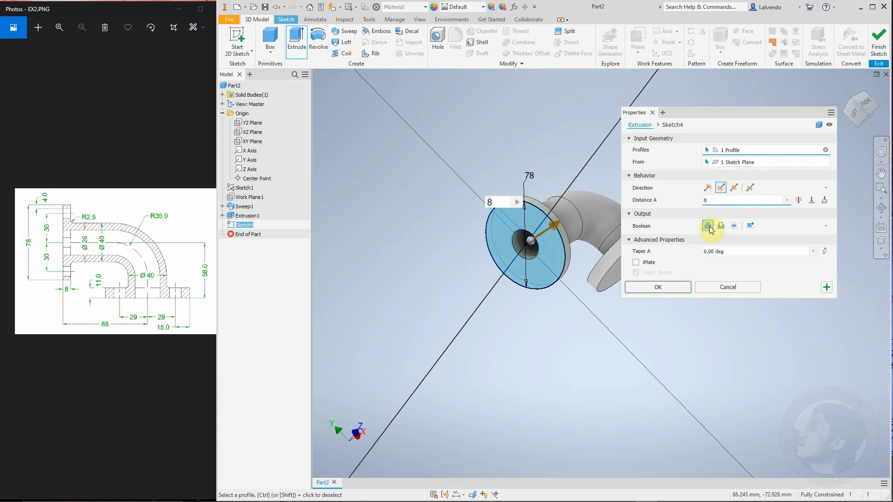
pyautogui.click(658, 287)
# Step: Start a sketch on the 78 mm flange's outer face and draw a horizontal centerline across its full diameter
pyautogui.scroll(-5, 600, 269)
pyautogui.scroll(5, 581, 269)
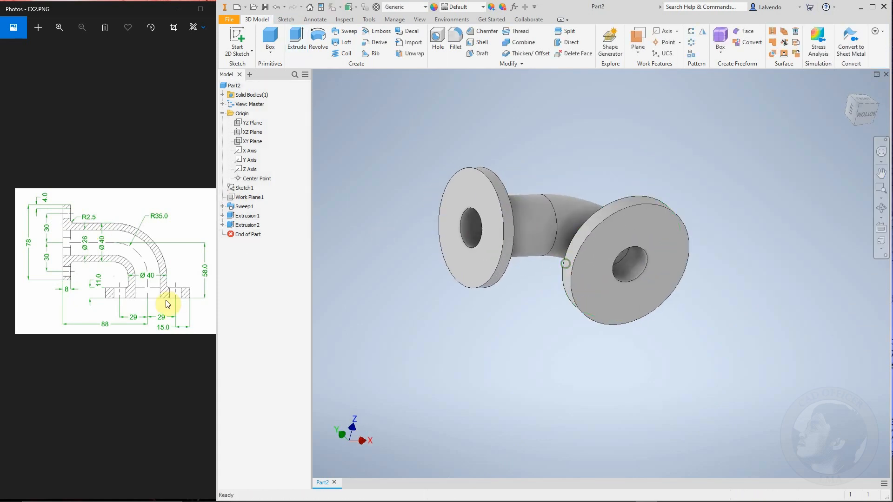
pyautogui.moveTo(471, 291)
pyautogui.keyDown('shift'); pyautogui.mouseDown(button='middle')
pyautogui.moveTo(510, 301)
pyautogui.moveTo(499, 279)
pyautogui.mouseUp(button='middle'); pyautogui.keyUp('shift')
pyautogui.click(496, 261)
pyautogui.click(520, 254)
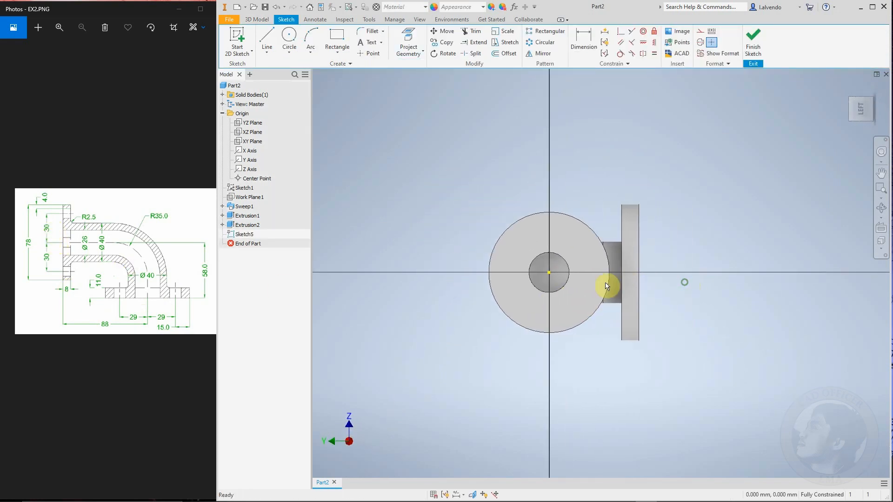
pyautogui.click(260, 43)
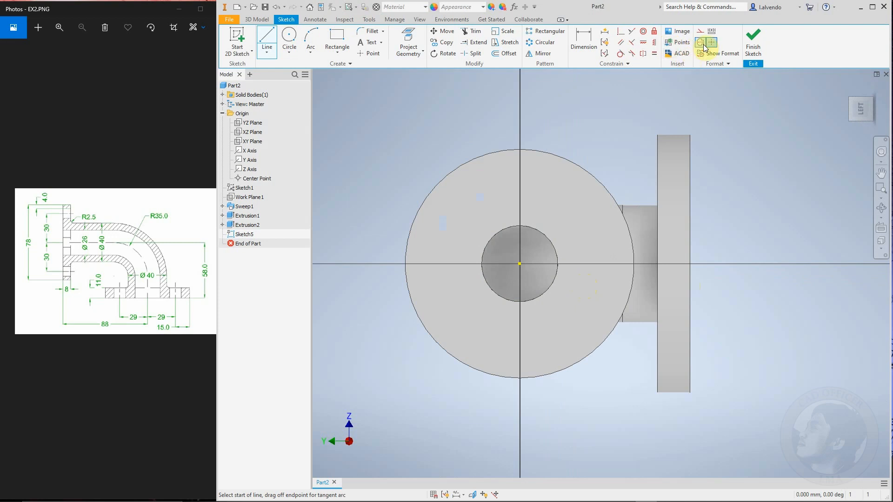
pyautogui.click(405, 264)
pyautogui.click(633, 263)
pyautogui.press('Escape')
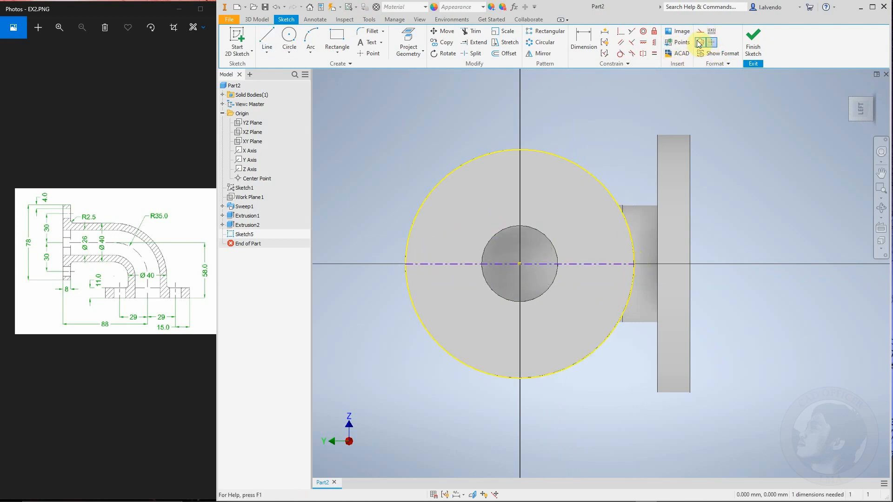
# Step: Draw a vertical centerline across the flange face from edge to edge
pyautogui.click(267, 38)
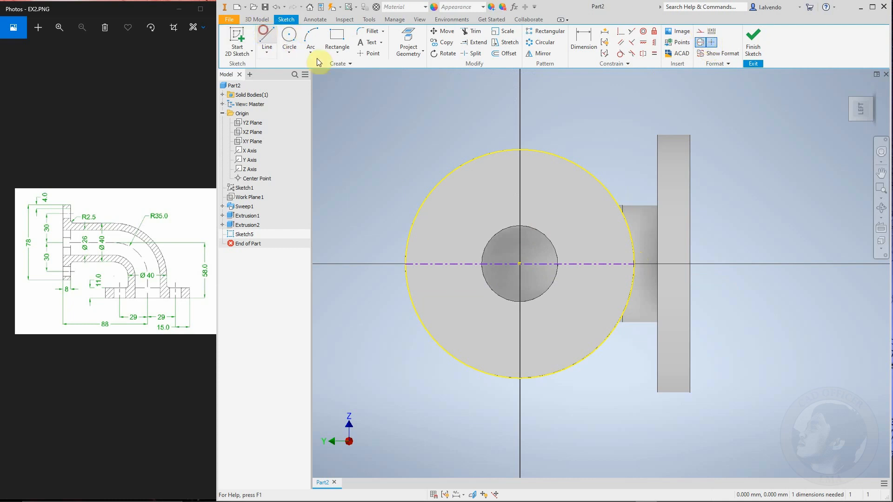
pyautogui.click(520, 150)
pyautogui.click(517, 377)
pyautogui.press('Escape')
# Step: Constrain both centerlines coincident with the flange's center point
pyautogui.click(518, 264)
pyautogui.keyDown('ctrl'); pyautogui.click(537, 264); pyautogui.keyUp('ctrl')
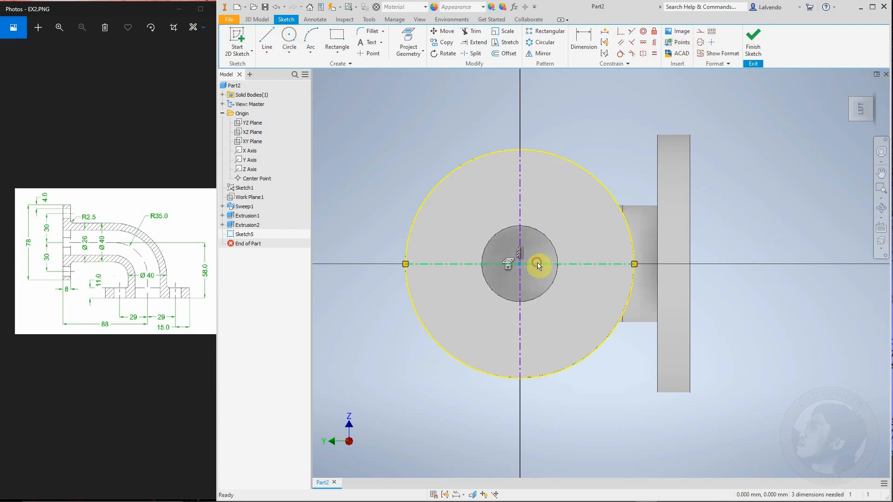
pyautogui.click(621, 33)
pyautogui.click(520, 265)
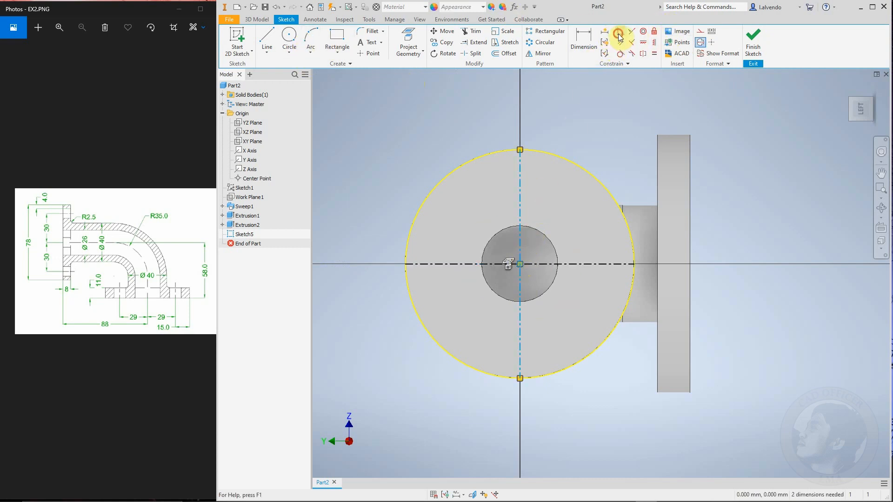
pyautogui.click(517, 266)
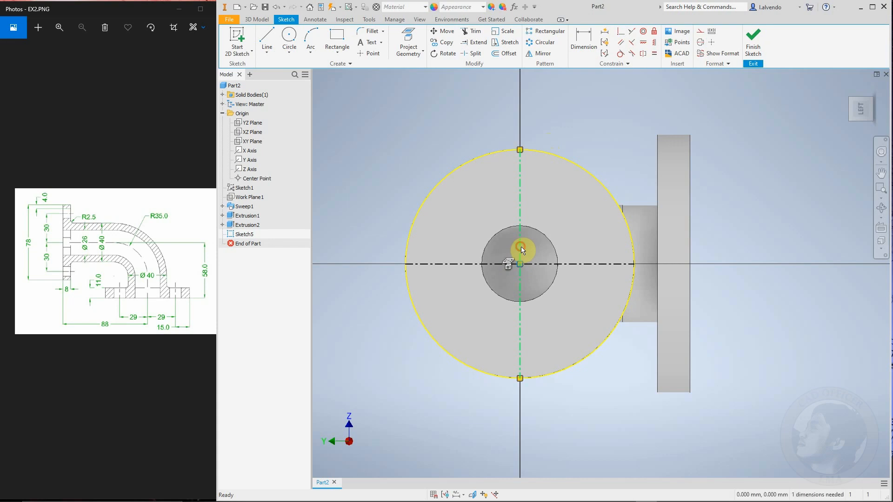
pyautogui.click(620, 33)
pyautogui.click(415, 90)
# Step: Draw a construction bolt circle centered on the flange and dimension its diameter to 60 mm
pyautogui.click(293, 41)
pyautogui.click(700, 31)
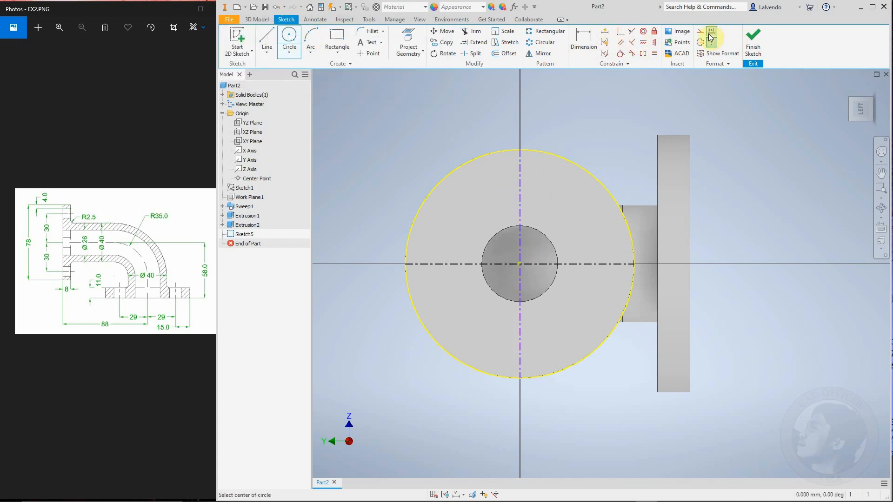
pyautogui.click(520, 264)
pyautogui.click(580, 317)
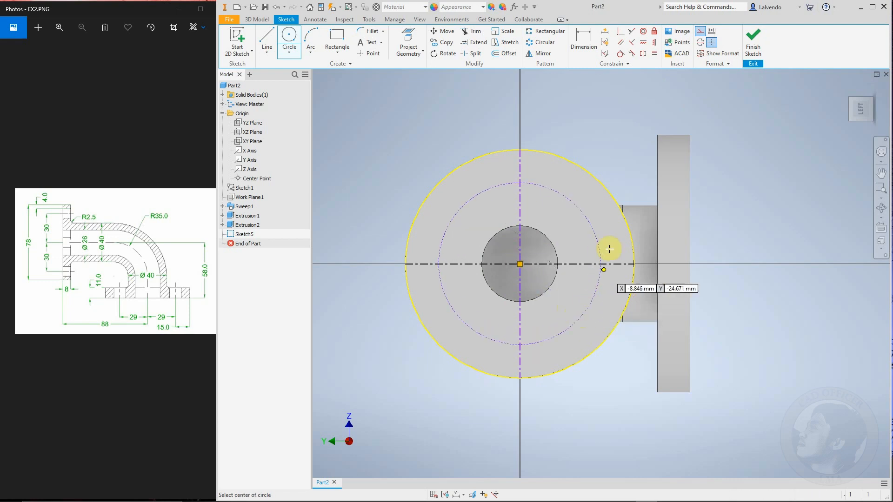
pyautogui.press('Escape')
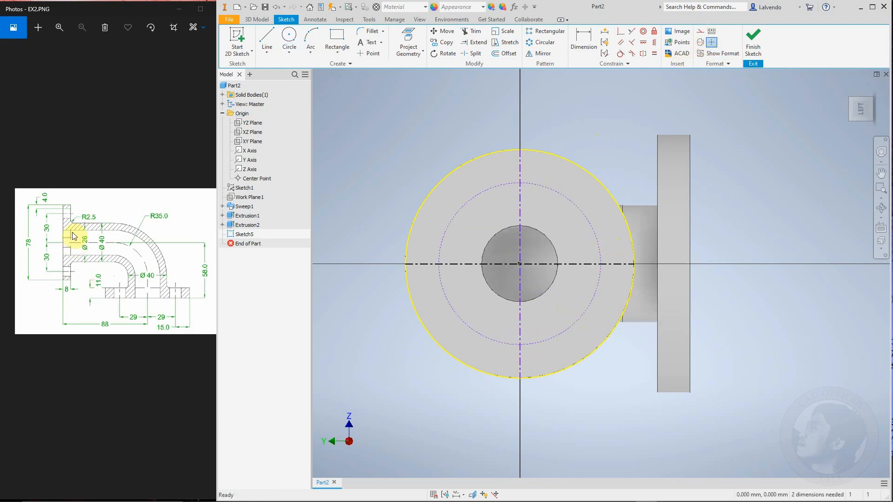
pyautogui.click(583, 41)
pyautogui.click(579, 206)
pyautogui.click(634, 140)
pyautogui.write('60')
pyautogui.press('Return')
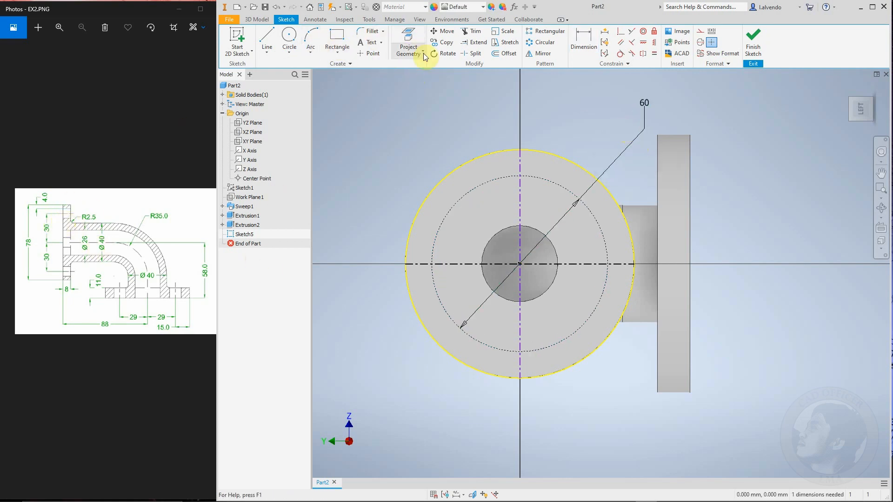
# Step: Draw a hole circle where the bolt circle meets the horizontal centerline and dimension its diameter to 8 mm
pyautogui.click(289, 38)
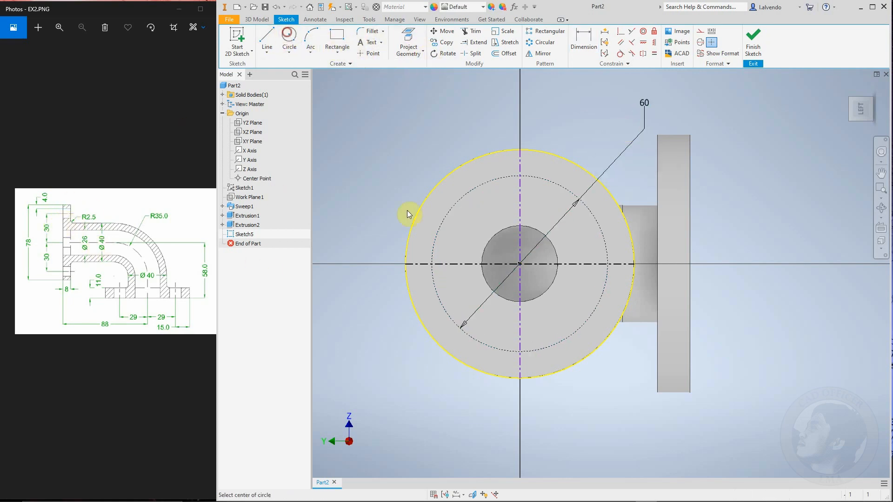
pyautogui.click(432, 263)
pyautogui.click(441, 273)
pyautogui.press('Escape')
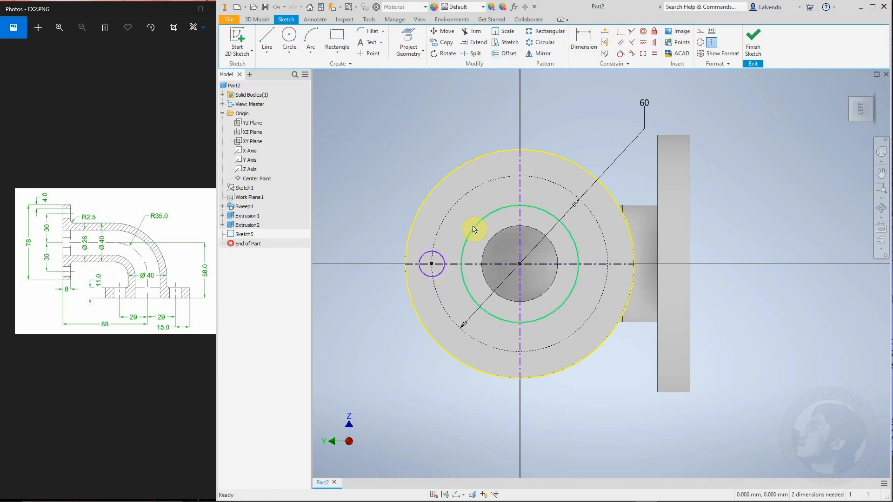
pyautogui.press('d')
pyautogui.click(423, 255)
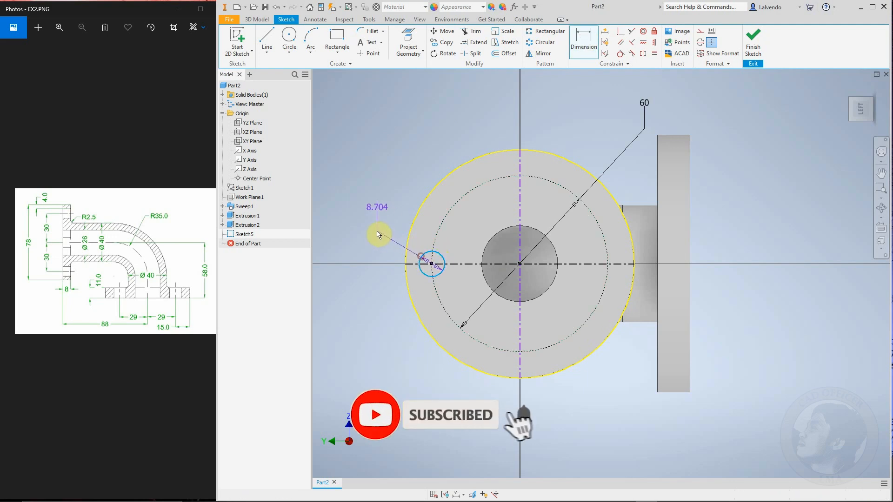
pyautogui.click(377, 231)
pyautogui.write('8')
pyautogui.press('Return')
# Step: Draw circles at the other three intersections of bolt circle and centerlines, and make them equal to the 8 mm circle
pyautogui.click(289, 36)
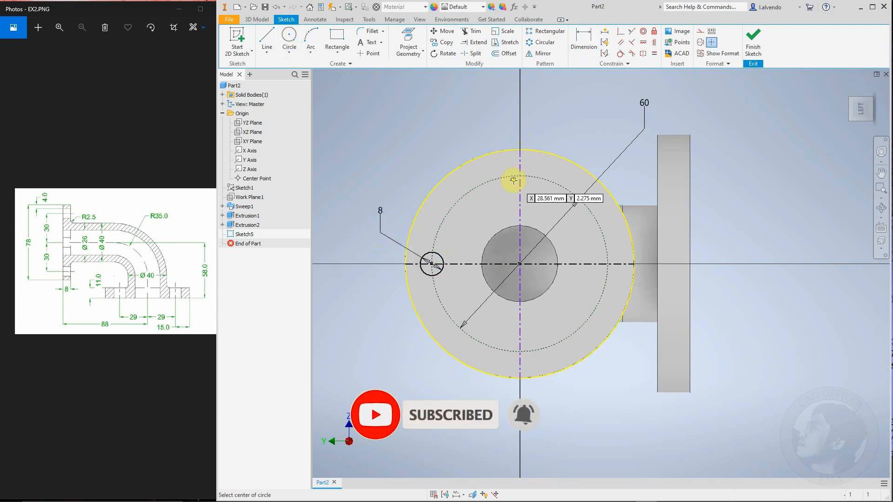
pyautogui.click(608, 264)
pyautogui.click(618, 273)
pyautogui.click(520, 352)
pyautogui.click(531, 362)
pyautogui.press('Escape')
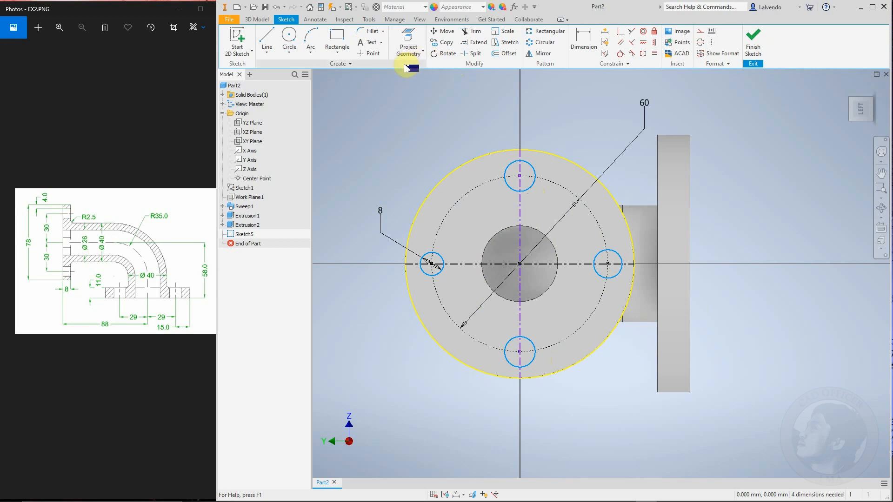
pyautogui.click(654, 55)
pyautogui.press('Escape')
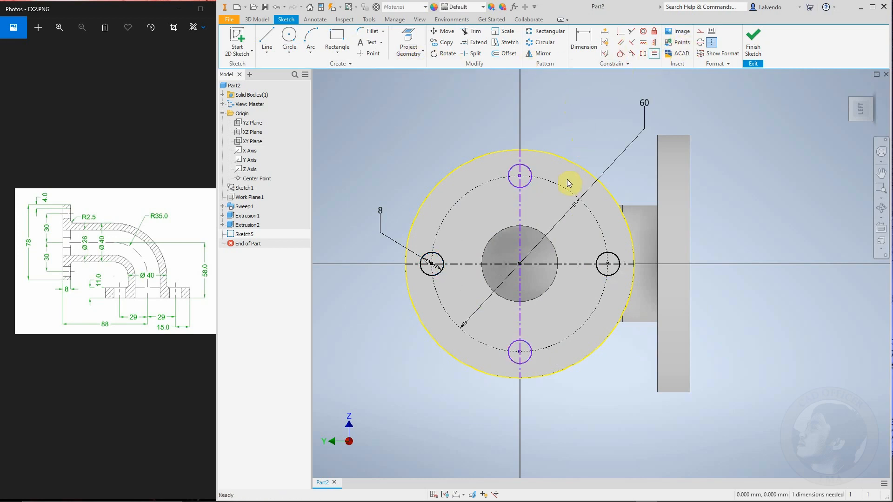
# Step: Start an extrusion and pick the four 8 mm bolt-hole circles on the flange as its profiles
pyautogui.scroll(-3, 566, 182)
pyautogui.keyDown('shift'); pyautogui.moveTo(563, 220); pyautogui.dragTo(543, 238, button='middle'); pyautogui.keyUp('shift')
pyautogui.click(257, 20)
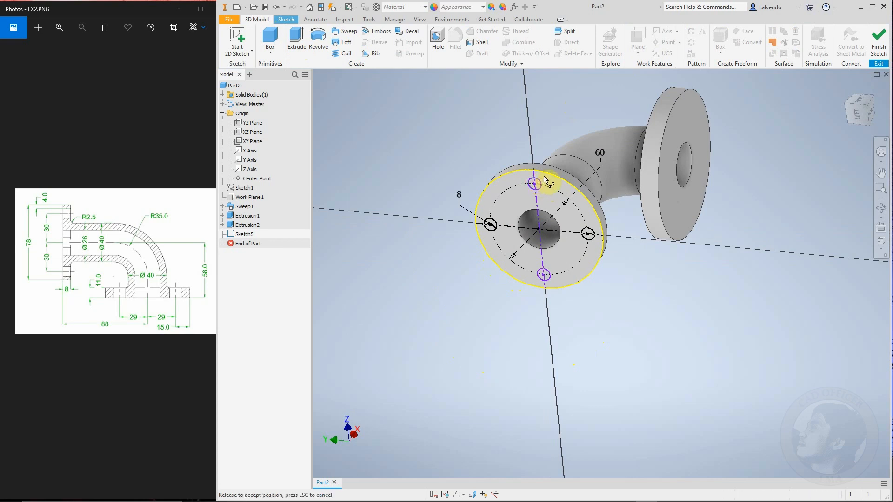
pyautogui.scroll(-5, 532, 199)
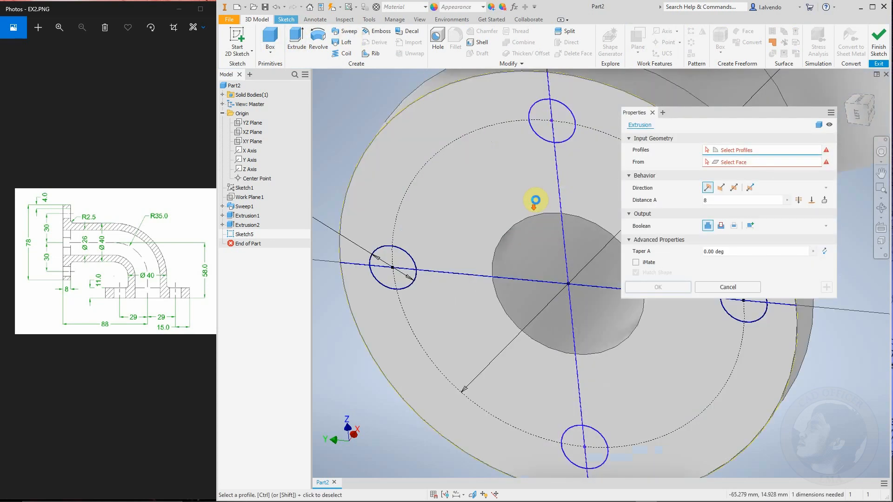
pyautogui.click(566, 144)
pyautogui.click(416, 261)
pyautogui.scroll(4, 416, 261)
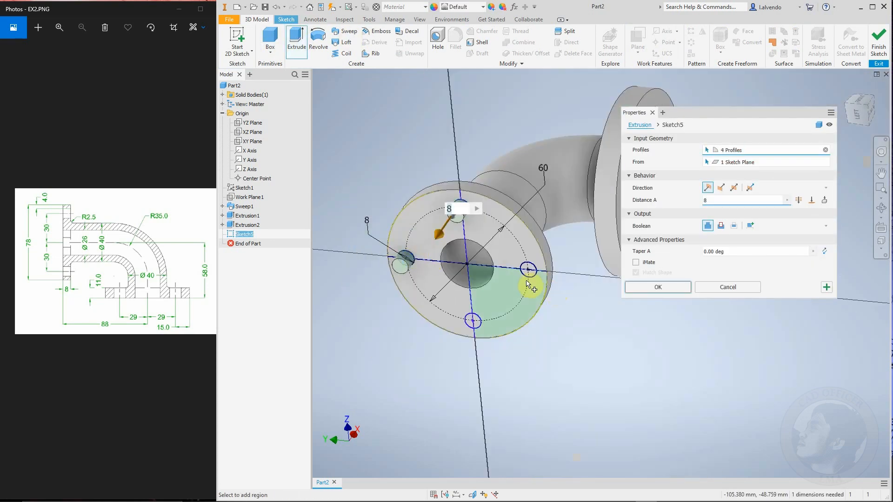
pyautogui.scroll(-2, 528, 279)
pyautogui.click(528, 264)
pyautogui.click(432, 346)
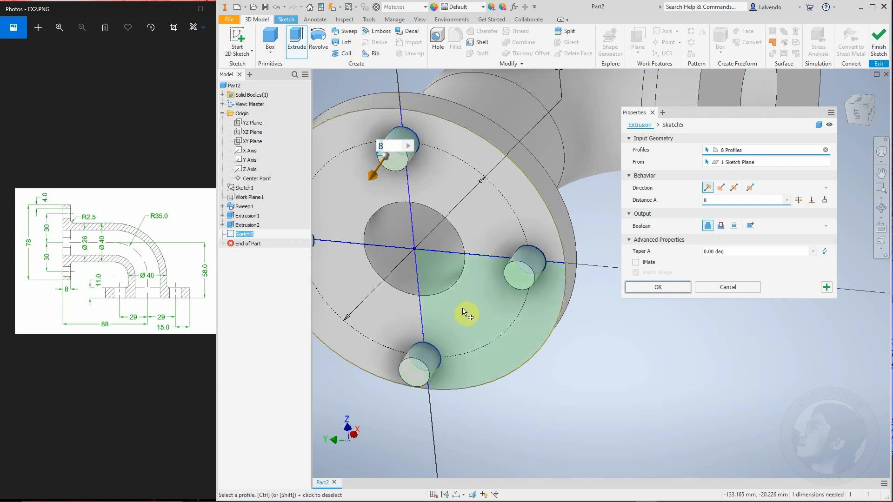
# Step: Make the extrusion a cut that ends at the flange's opposite face, and complete it
pyautogui.click(720, 226)
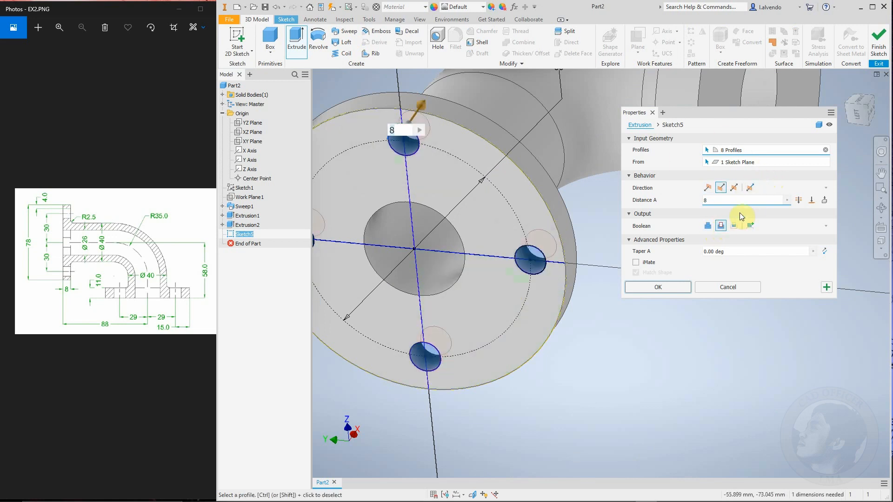
pyautogui.click(812, 200)
pyautogui.keyDown('shift'); pyautogui.moveTo(604, 223); pyautogui.dragTo(566, 250, button='middle'); pyautogui.keyUp('shift')
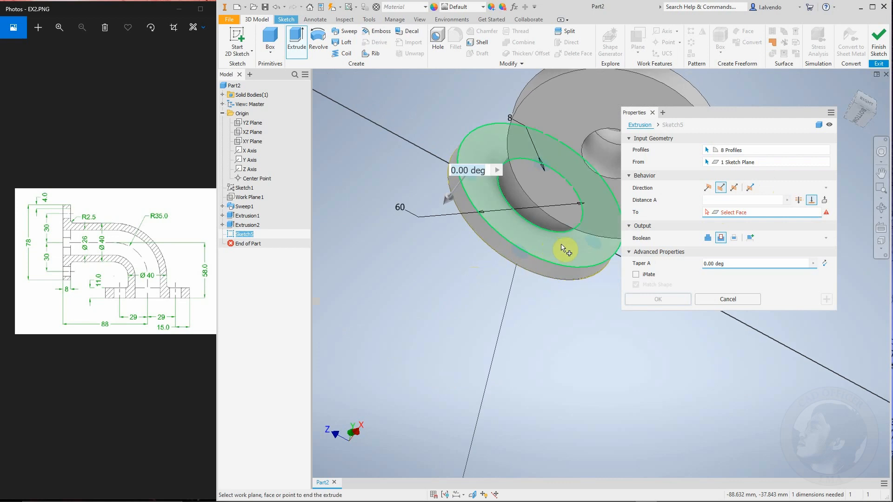
pyautogui.click(563, 254)
pyautogui.keyDown('shift'); pyautogui.moveTo(512, 289); pyautogui.dragTo(572, 261, button='middle'); pyautogui.keyUp('shift')
pyautogui.click(661, 299)
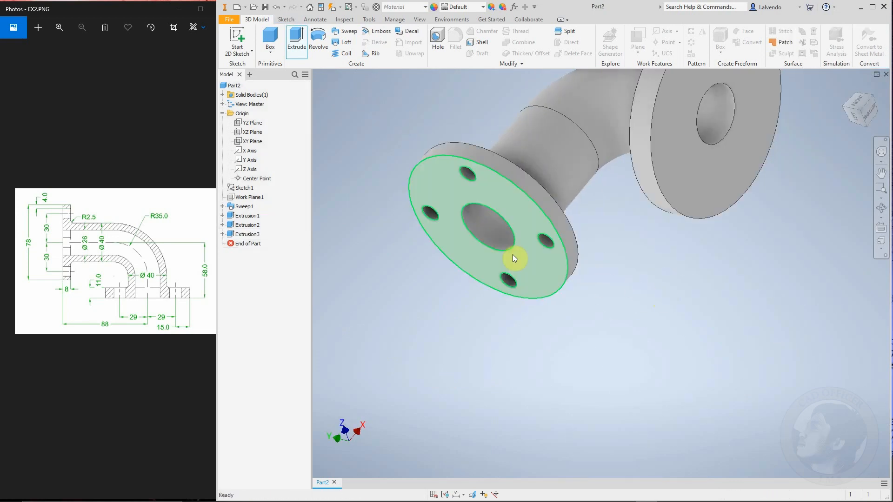
# Step: Start a sketch on the outer face of the bottom flange
pyautogui.scroll(5, 514, 255)
pyautogui.keyDown('shift'); pyautogui.moveTo(514, 255); pyautogui.dragTo(600, 219, button='middle'); pyautogui.keyUp('shift')
pyautogui.scroll(-3, 600, 220)
pyautogui.click(583, 221)
pyautogui.click(607, 212)
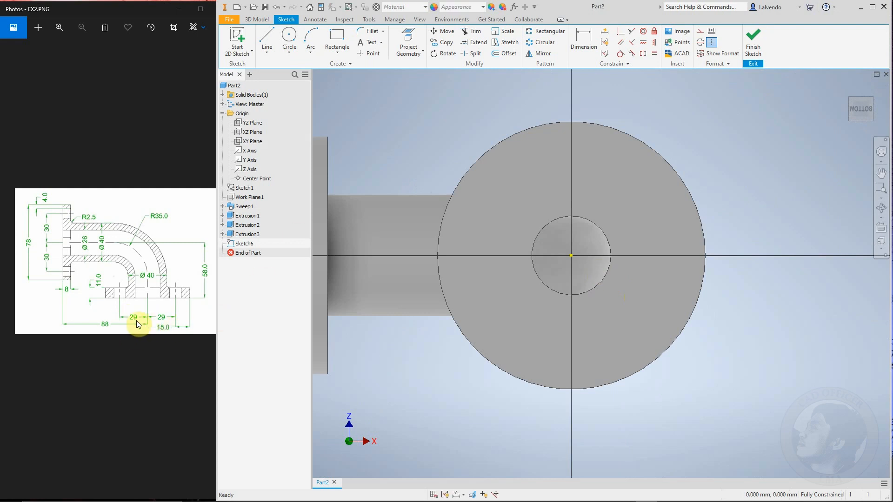
# Step: Draw a horizontal and a vertical centerline across the full diameter of the bottom flange
pyautogui.click(269, 34)
pyautogui.click(437, 255)
pyautogui.click(705, 255)
pyautogui.press('Escape')
pyautogui.click(267, 36)
pyautogui.click(571, 122)
pyautogui.click(572, 389)
pyautogui.press('Escape')
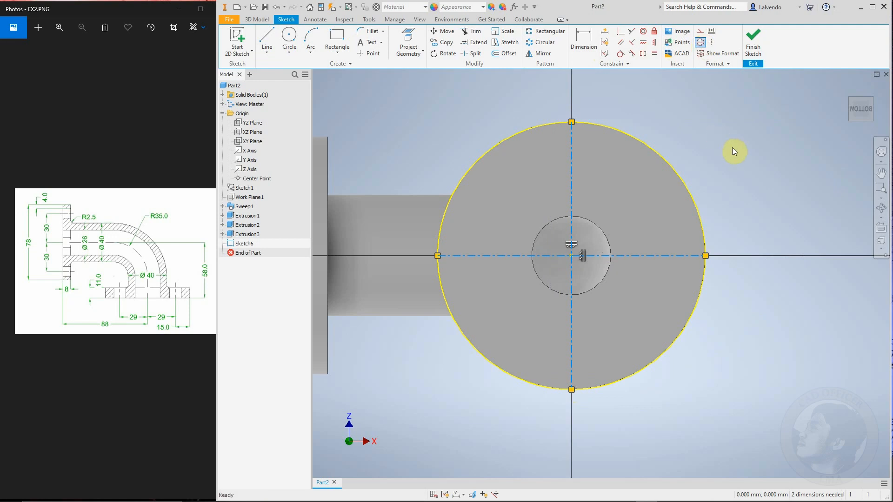
# Step: Constrain both centerlines coincident with the bottom flange's center point
pyautogui.click(570, 255)
pyautogui.click(621, 33)
pyautogui.click(572, 257)
pyautogui.moveTo(637, 255); pyautogui.dragTo(642, 278)
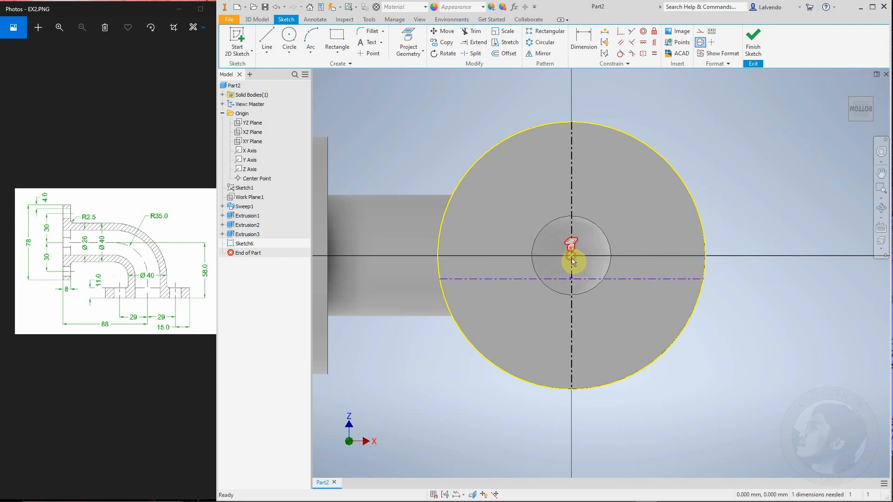
pyautogui.click(621, 32)
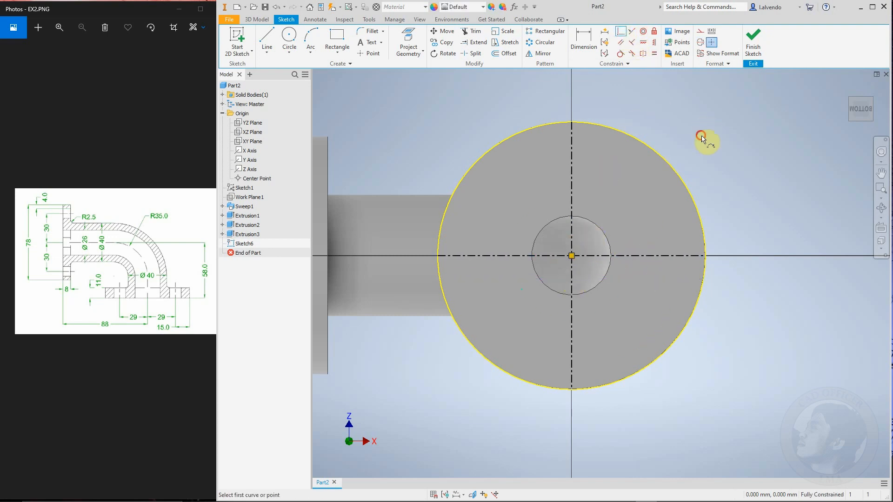
# Step: Draw a construction bolt circle centered on the bottom flange and dimension its diameter to 58 mm
pyautogui.click(289, 36)
pyautogui.click(572, 256)
pyautogui.click(657, 291)
pyautogui.press('Escape')
pyautogui.click(701, 32)
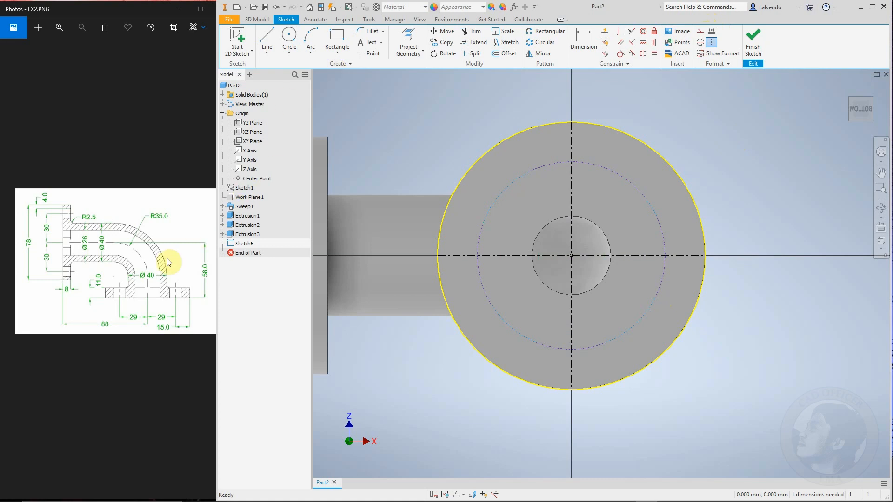
pyautogui.press('d')
pyautogui.click(654, 215)
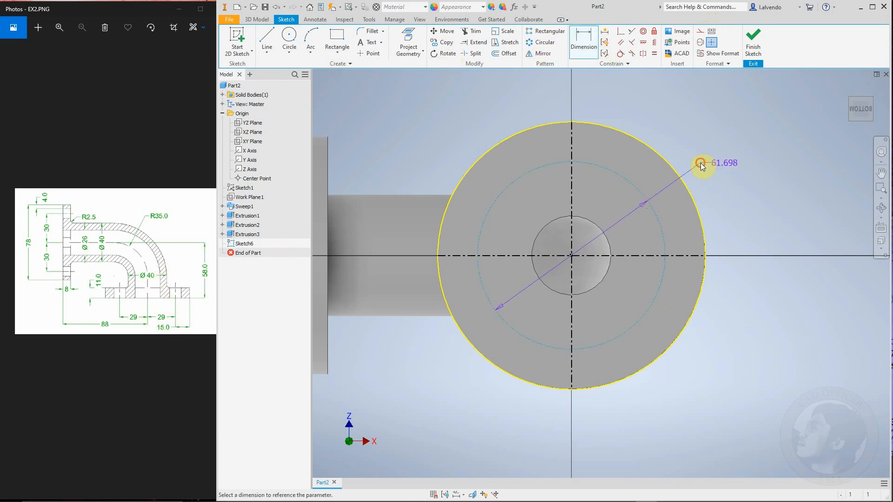
pyautogui.click(700, 162)
pyautogui.write('58')
pyautogui.press('Return')
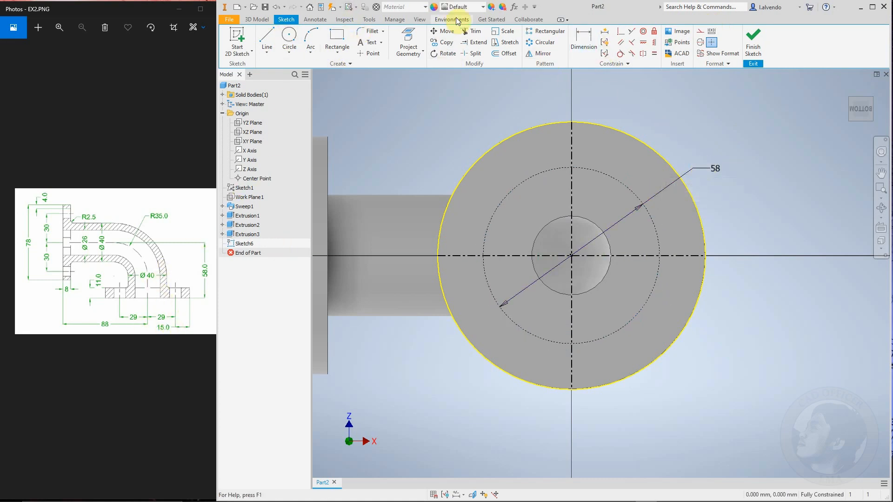
# Step: Place points at the four intersections of the 58 mm bolt circle and the centerlines
pyautogui.press('c')
pyautogui.click(483, 255)
pyautogui.click(571, 168)
pyautogui.click(659, 255)
pyautogui.click(571, 343)
pyautogui.press('Escape')
# Step: Start simple holes at the four sketch points and end them at the bottom flange's opposite face
pyautogui.click(257, 19)
pyautogui.click(437, 39)
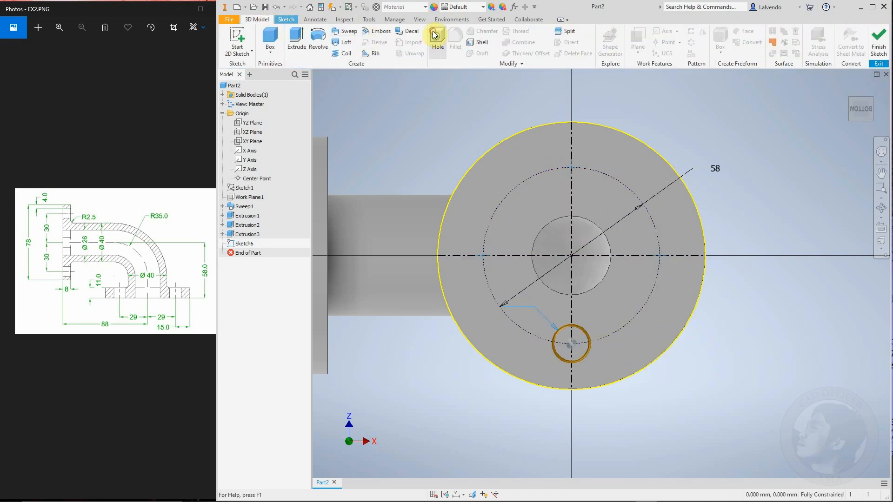
pyautogui.moveTo(580, 212); pyautogui.dragTo(501, 248, button='middle')
pyautogui.scroll(5, 505, 241)
pyautogui.scroll(-3, 504, 241)
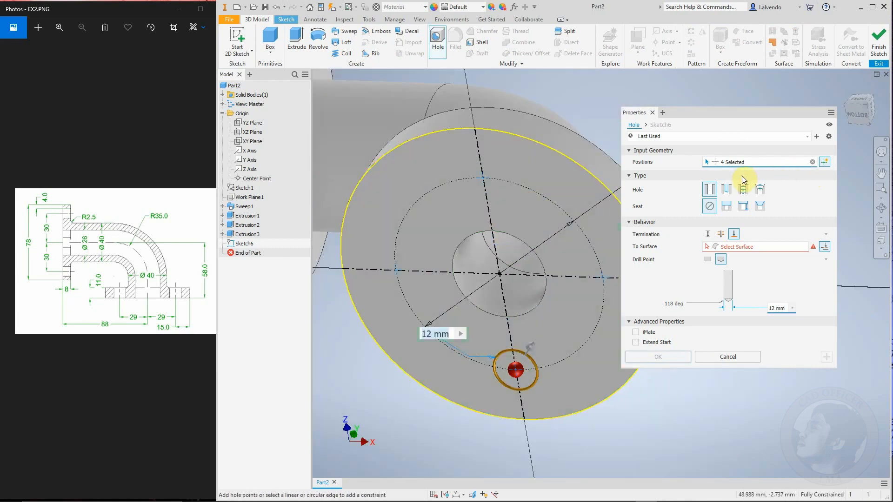
pyautogui.click(598, 225)
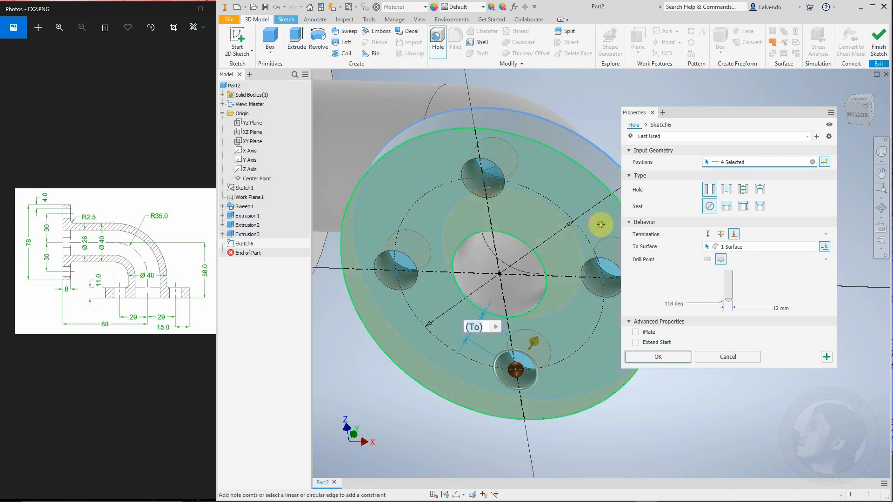
# Step: Set the hole diameter to 12 mm and create the four holes
pyautogui.scroll(-3, 619, 186)
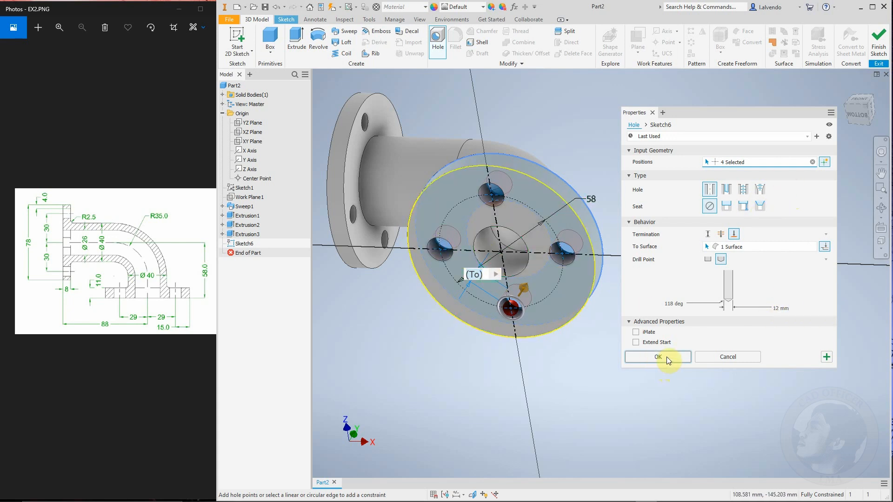
pyautogui.click(775, 309)
pyautogui.write('10')
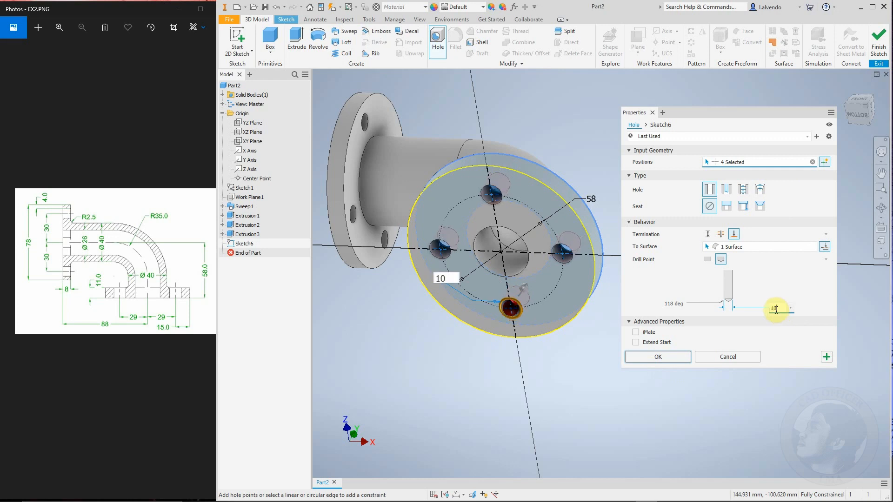
pyautogui.write('2')
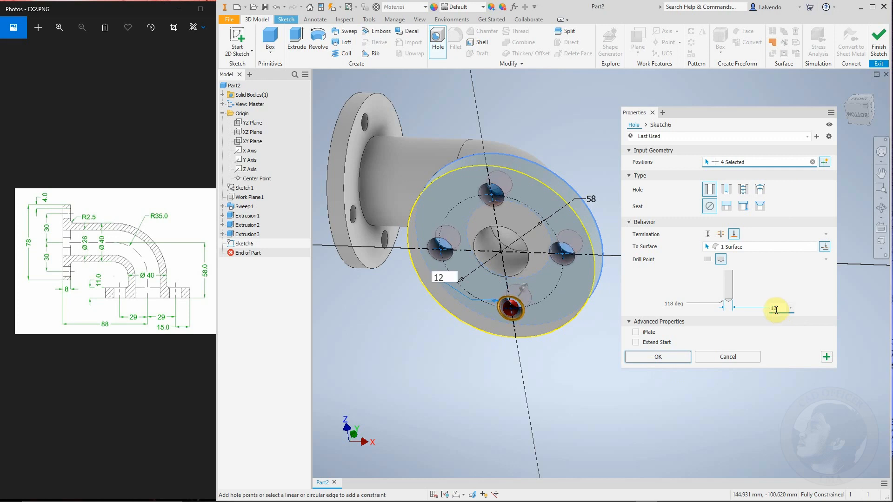
pyautogui.click(662, 359)
# Step: Fillet the two edges where the pipe meets the flanges with a 2.5 mm radius
pyautogui.scroll(-3, 539, 273)
pyautogui.scroll(3, 544, 273)
pyautogui.scroll(-3, 548, 273)
pyautogui.keyDown('shift'); pyautogui.moveTo(531, 279); pyautogui.dragTo(530, 307, button='middle'); pyautogui.keyUp('shift')
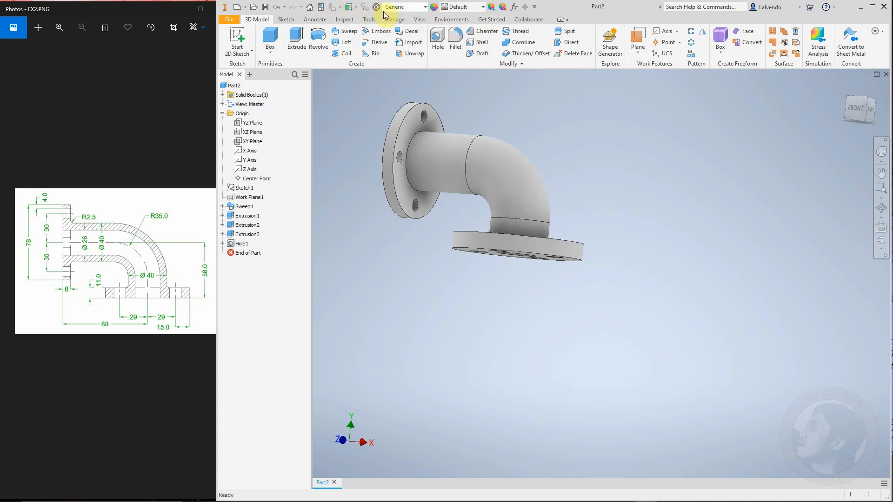
pyautogui.click(455, 43)
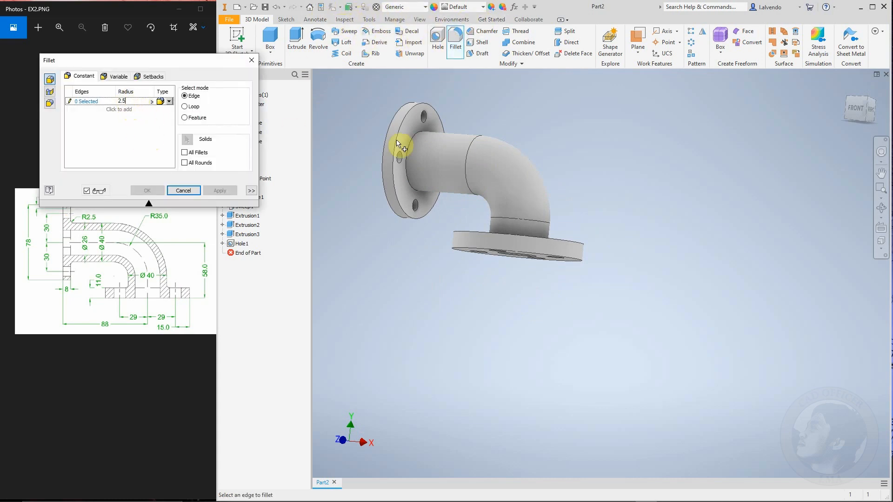
pyautogui.click(417, 142)
pyautogui.keyDown('shift'); pyautogui.moveTo(502, 213); pyautogui.dragTo(514, 254, button='middle'); pyautogui.keyUp('shift')
pyautogui.click(522, 255)
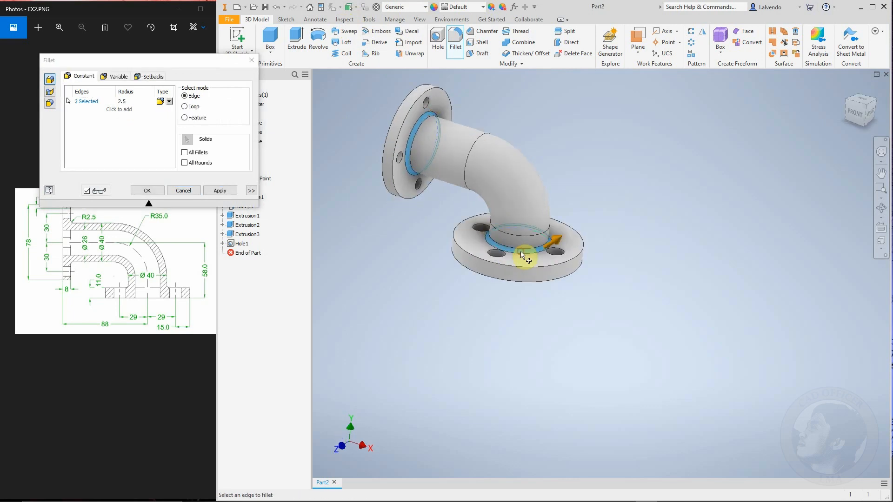
pyautogui.click(220, 190)
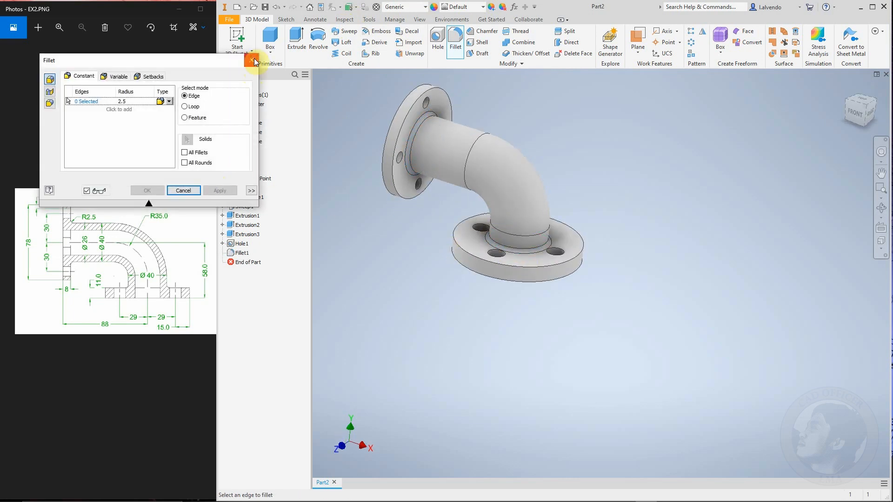
pyautogui.click(255, 63)
# Step: Return to the home view and assign the Stainless Steel material to the part
pyautogui.click(847, 88)
pyautogui.moveTo(724, 253); pyautogui.dragTo(724, 249, button='middle')
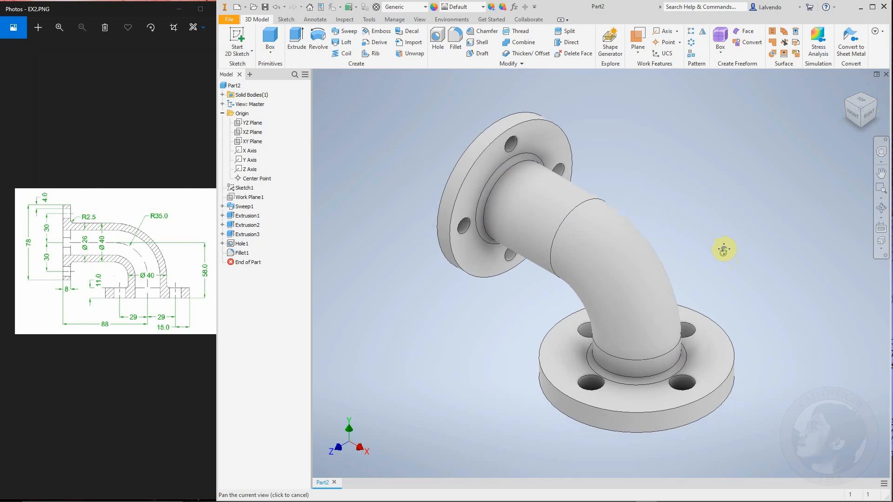
pyautogui.moveTo(682, 277)
pyautogui.keyDown('shift'); pyautogui.mouseDown(button='middle')
pyautogui.moveTo(592, 285)
pyautogui.moveTo(687, 277)
pyautogui.mouseUp(button='middle'); pyautogui.keyUp('shift')
pyautogui.click(848, 89)
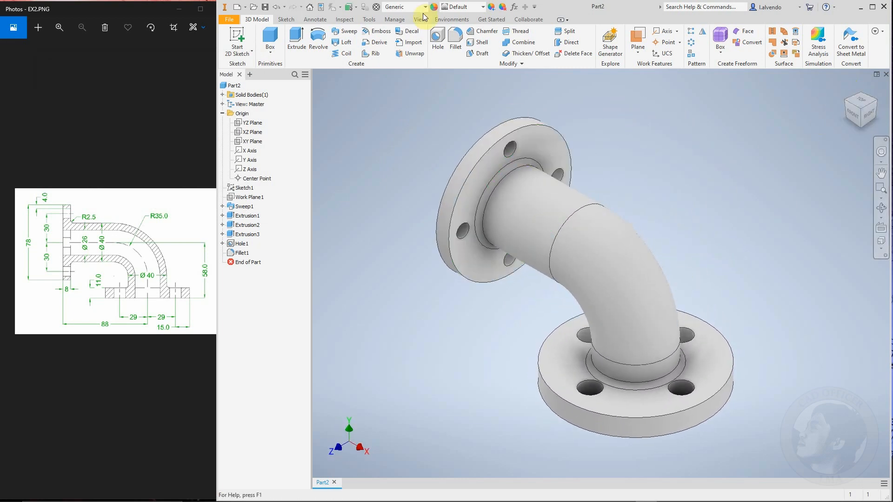
pyautogui.click(402, 11)
pyautogui.scroll(-5, 417, 233)
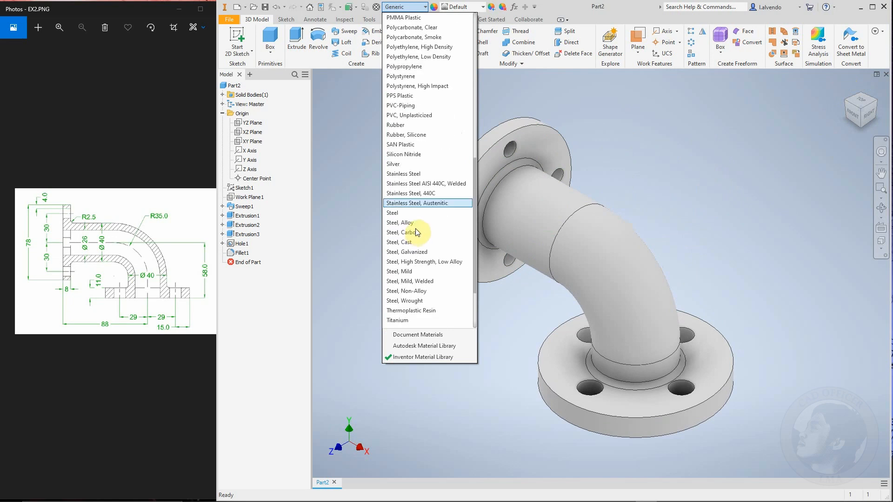
pyautogui.click(412, 174)
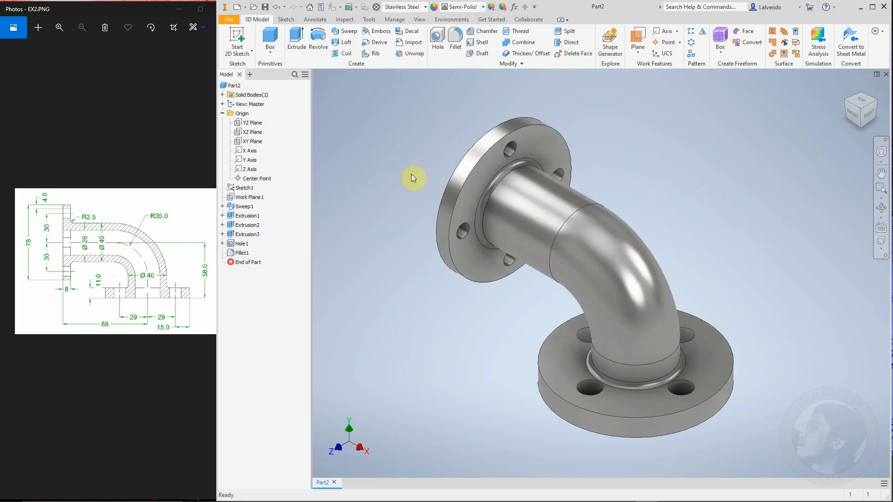
# Step: Show the elbow from the front in a half section view cut at the XY plane
pyautogui.keyDown('shift'); pyautogui.moveTo(538, 295); pyautogui.dragTo(588, 259, button='middle'); pyautogui.keyUp('shift')
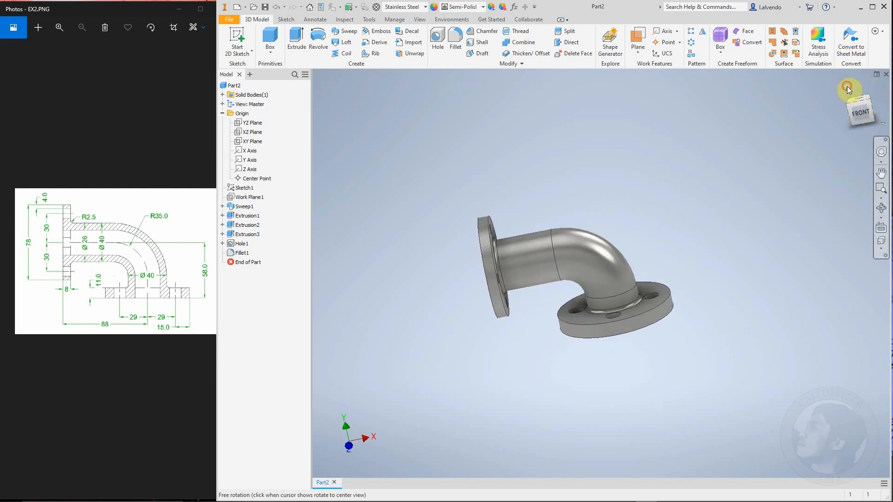
pyautogui.click(847, 86)
pyautogui.click(851, 113)
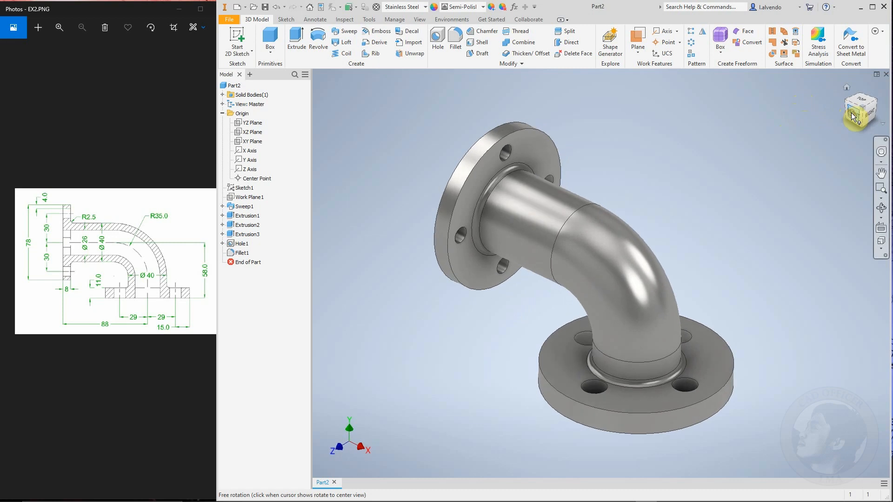
pyautogui.click(418, 20)
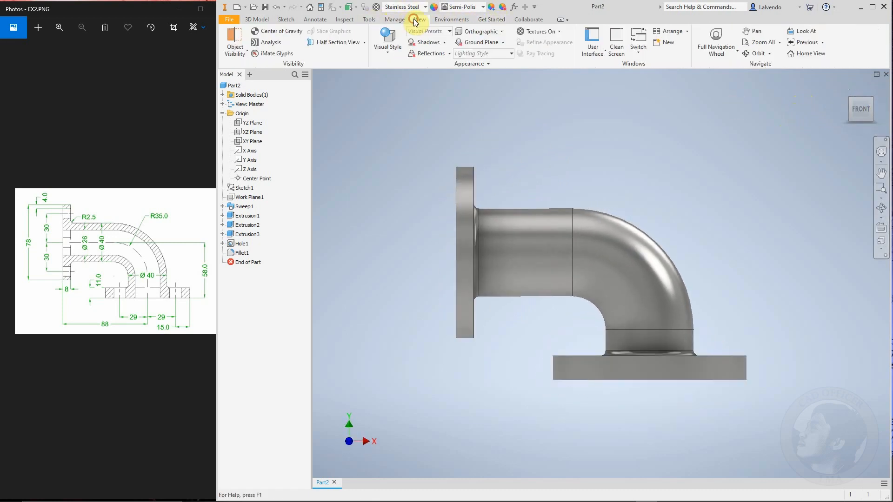
pyautogui.click(249, 142)
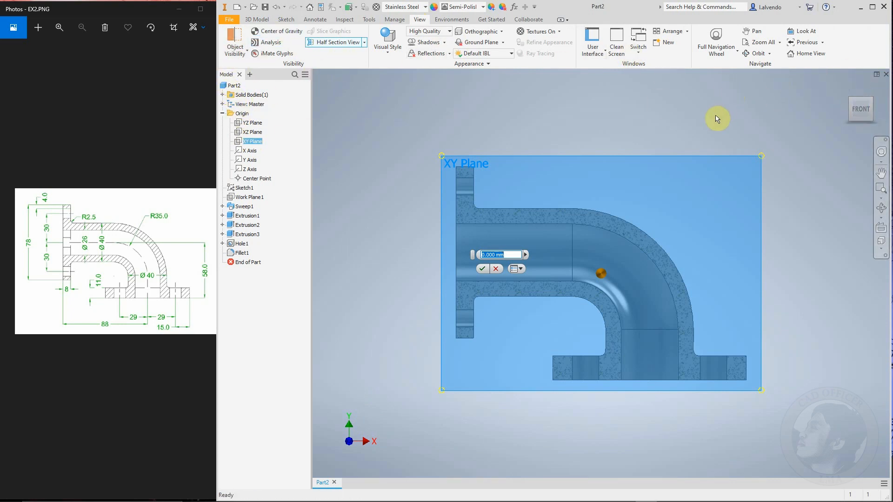
pyautogui.click(482, 269)
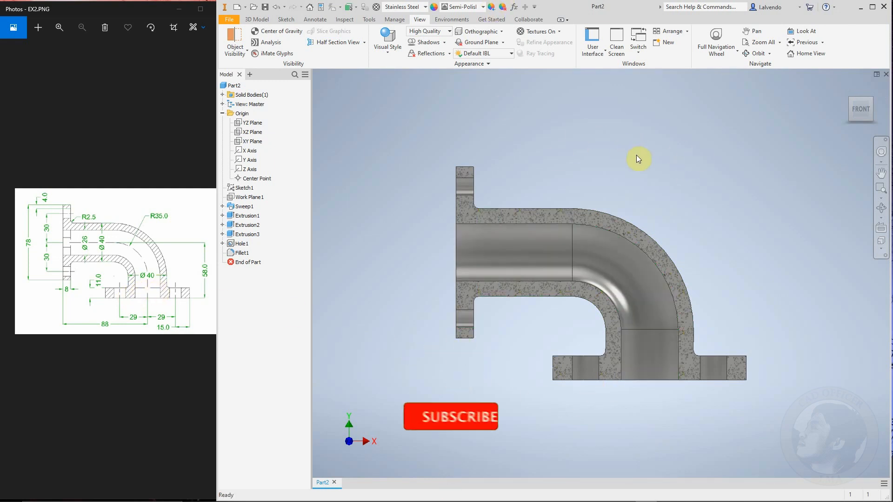
# Step: End the section view and return the model to its home view
pyautogui.click(365, 43)
pyautogui.click(344, 113)
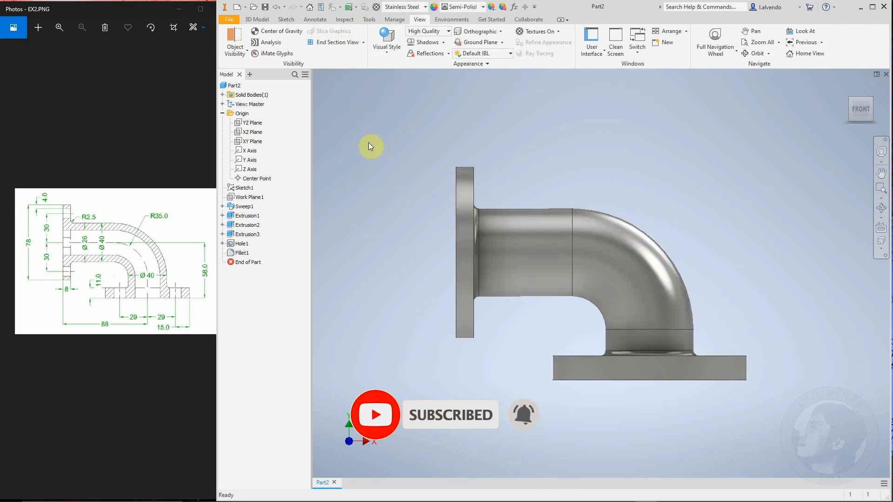
pyautogui.click(844, 88)
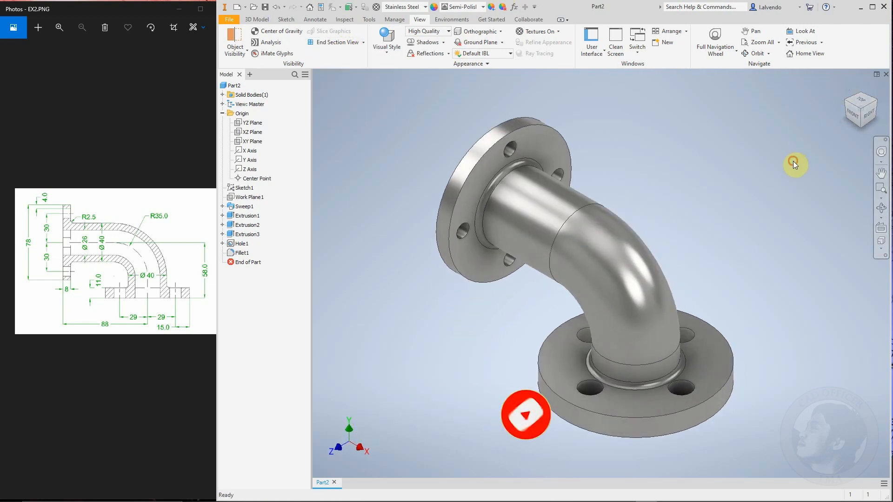
# Step: Create a drawing of the elbow part from the metric ANSI (mm).idw template, using the A Size_ASM_1 view_wPL layout
pyautogui.rightClick(236, 86)
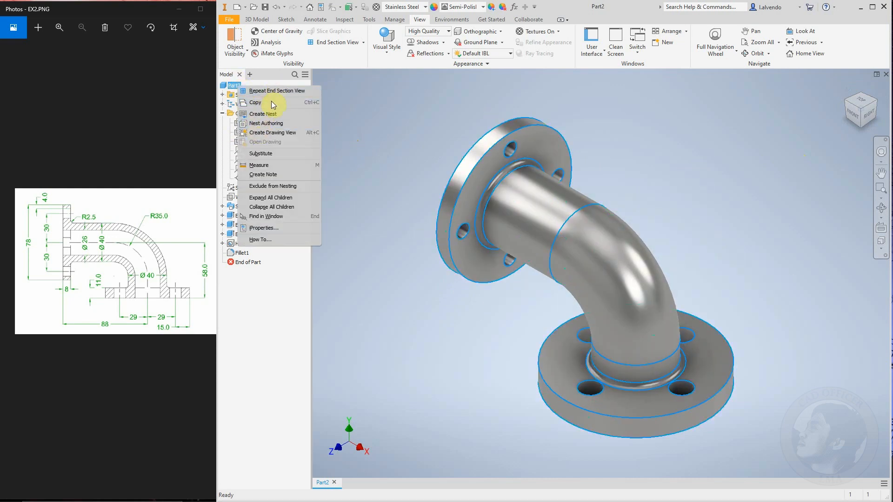
pyautogui.click(274, 132)
pyautogui.click(580, 276)
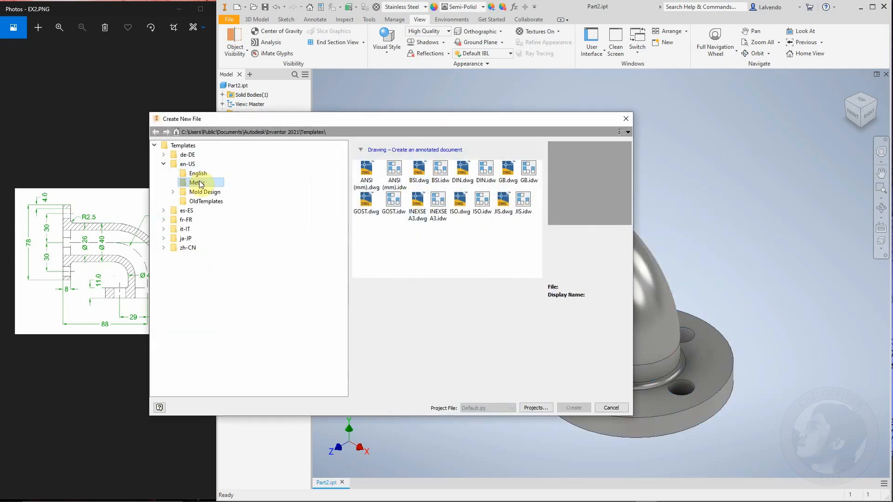
pyautogui.click(370, 173)
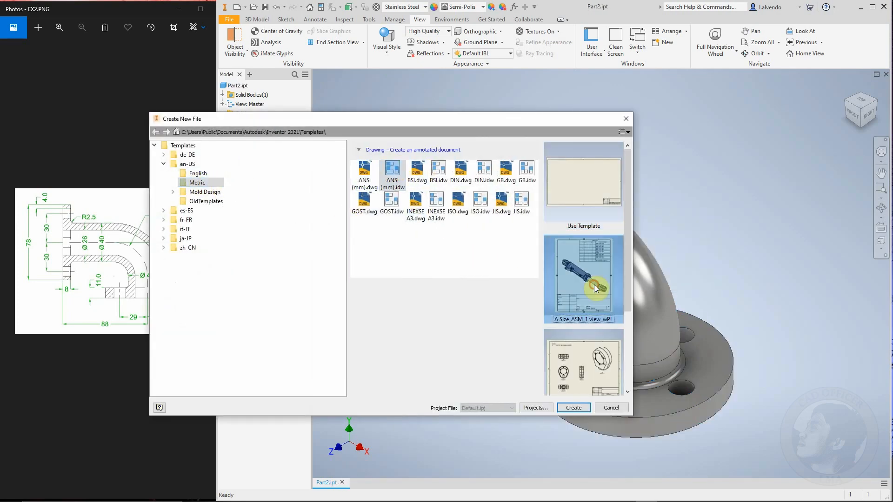
pyautogui.click(573, 408)
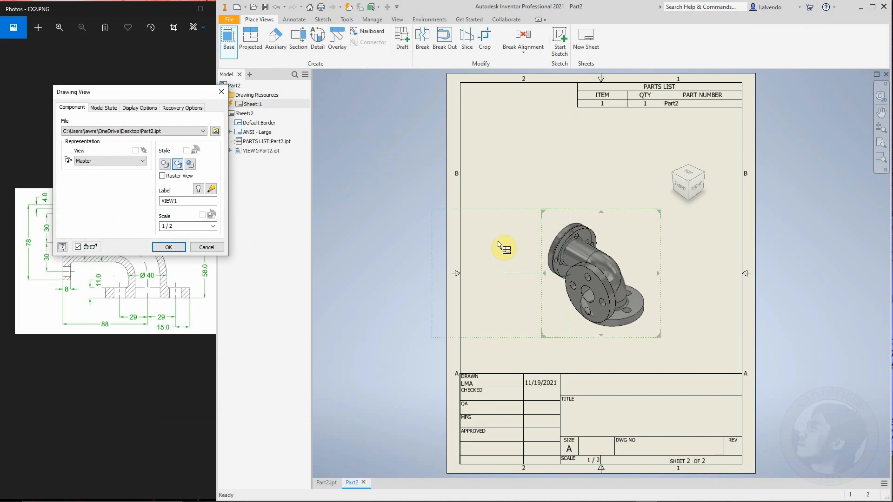
# Step: Accept the pending base view and delete both overlapping isometric views from the sheet
pyautogui.click(169, 248)
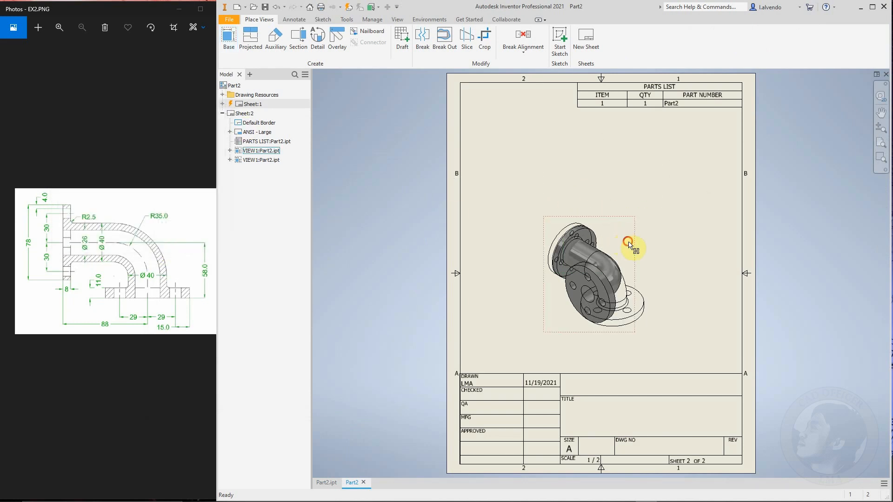
pyautogui.press('Delete')
pyautogui.click(548, 275)
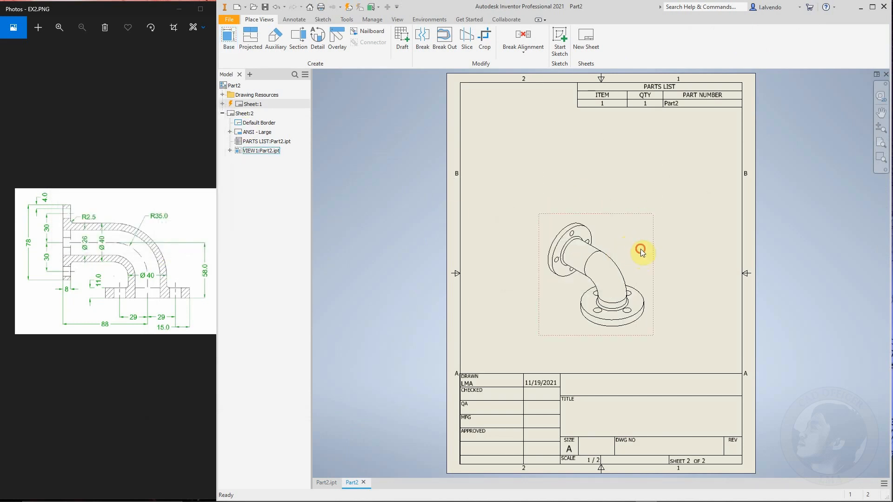
pyautogui.press('Delete')
pyautogui.click(543, 273)
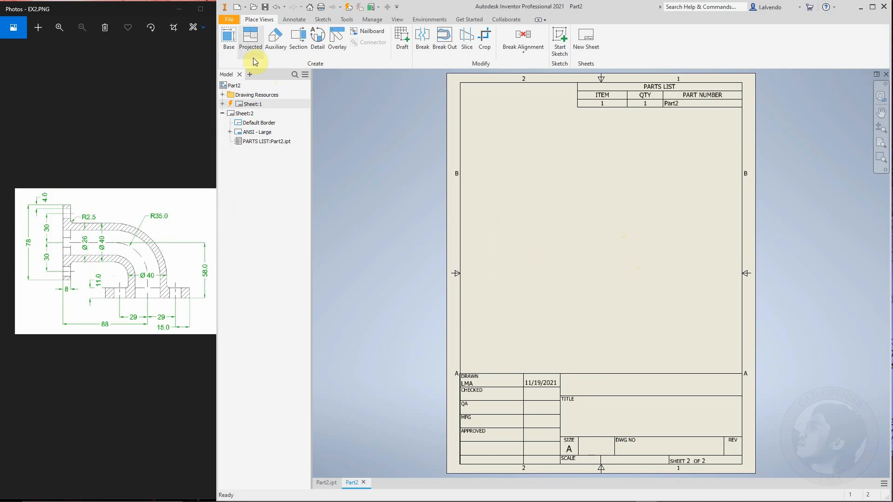
# Step: Place a front base view of the elbow at 1/2 scale and move it to the sheet's upper-left area
pyautogui.press('b')
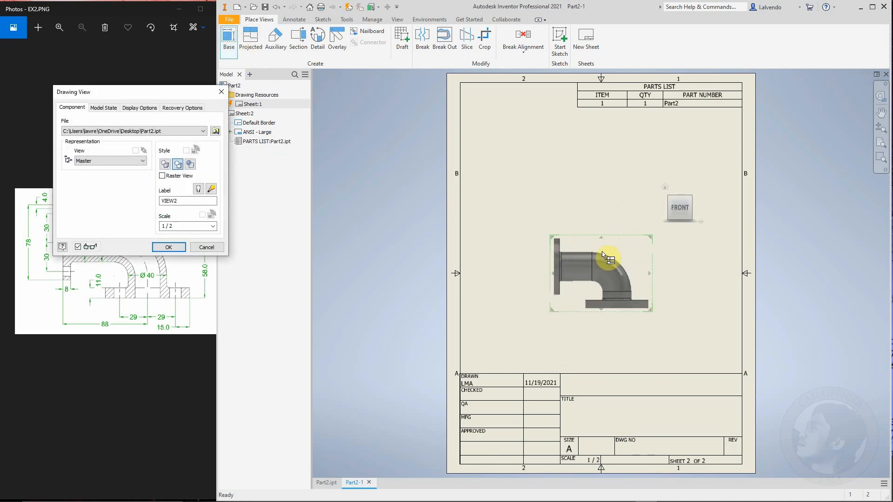
pyautogui.click(613, 208)
pyautogui.click(168, 246)
pyautogui.moveTo(601, 232); pyautogui.dragTo(543, 139)
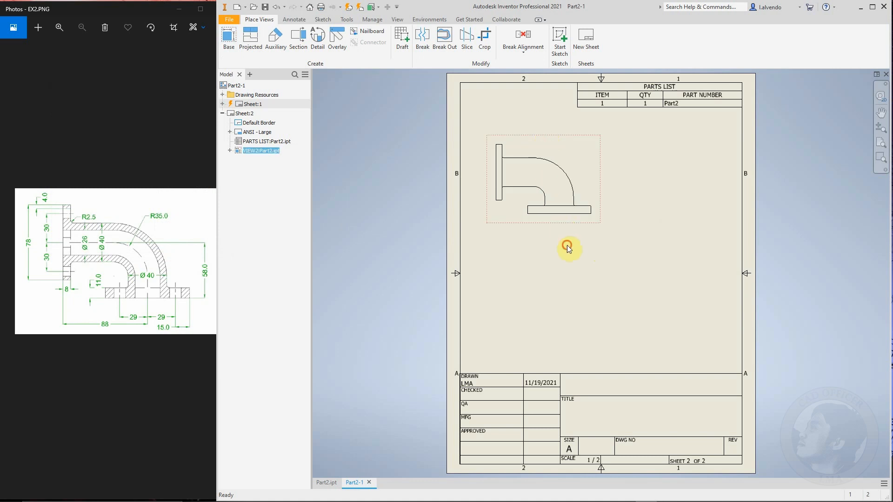
# Step: Project a view below the front view, and project a side view to the right of that lower view
pyautogui.click(252, 36)
pyautogui.click(582, 222)
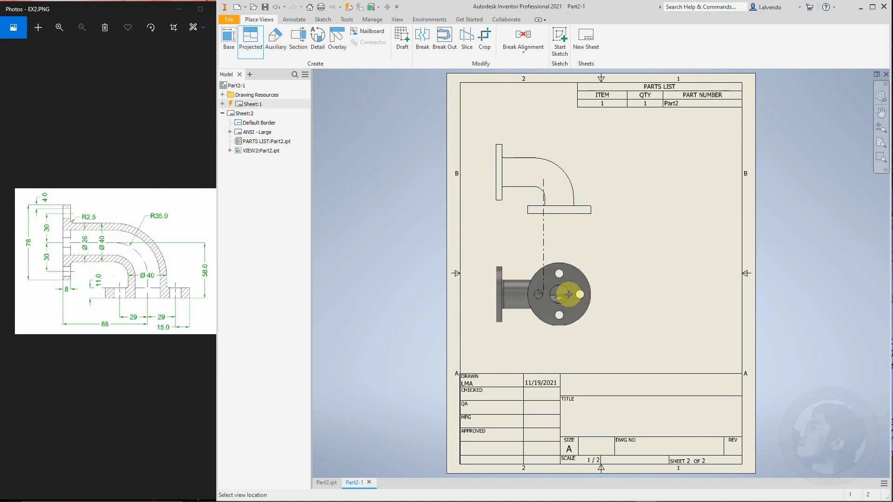
pyautogui.rightClick(569, 298)
pyautogui.click(597, 298)
pyautogui.click(250, 44)
pyautogui.click(581, 321)
pyautogui.click(681, 306)
pyautogui.rightClick(686, 311)
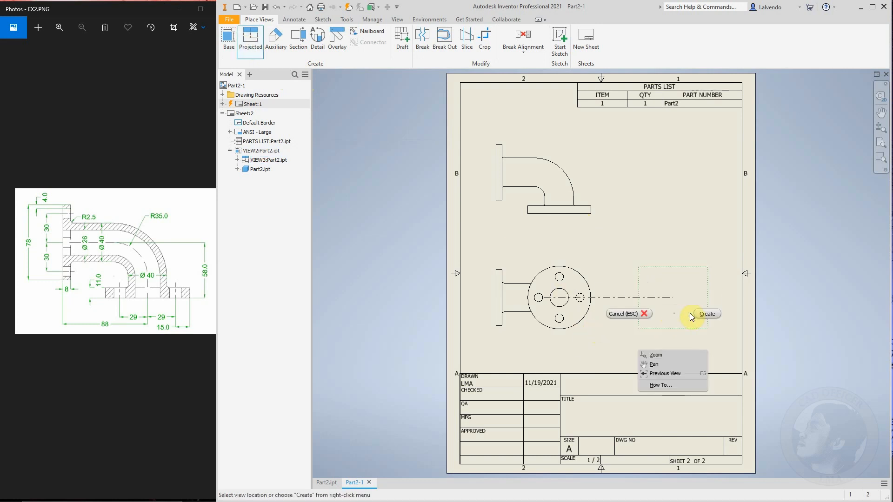
pyautogui.click(706, 316)
# Step: Project an isometric view of the elbow into the upper-right area of the sheet
pyautogui.click(599, 283)
pyautogui.click(684, 182)
pyautogui.rightClick(684, 184)
pyautogui.click(714, 192)
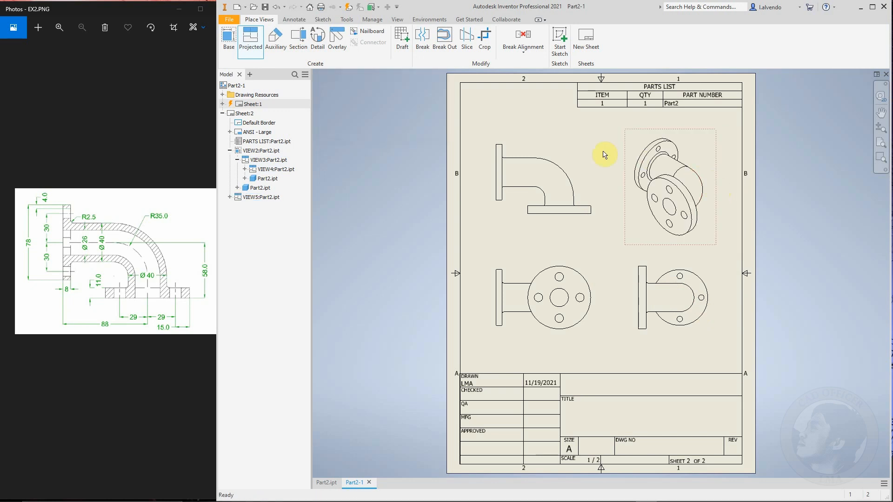
# Step: Add bisector centerlines along the front view's horizontal pipe run, the bend and the vertical pipe section
pyautogui.click(303, 22)
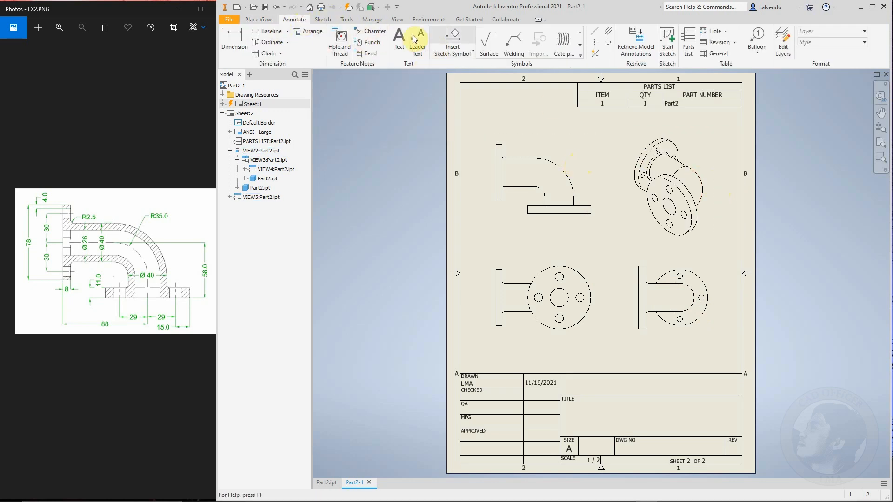
pyautogui.click(525, 160)
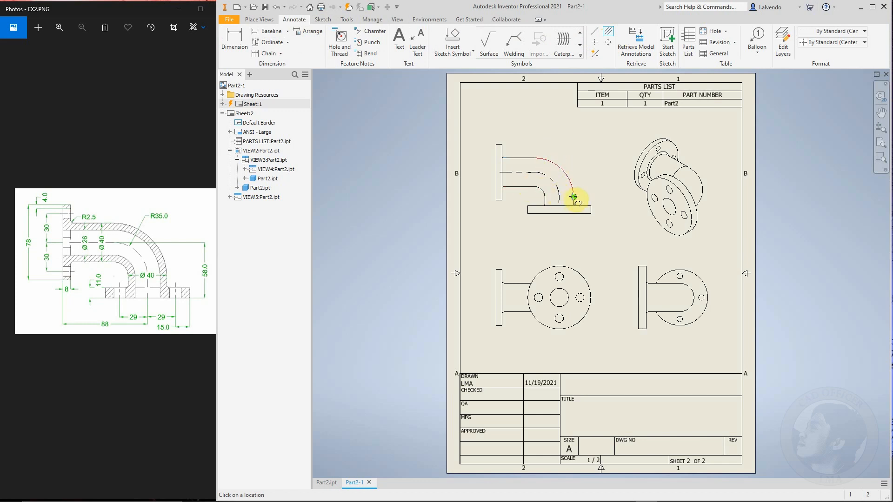
pyautogui.scroll(5, 567, 205)
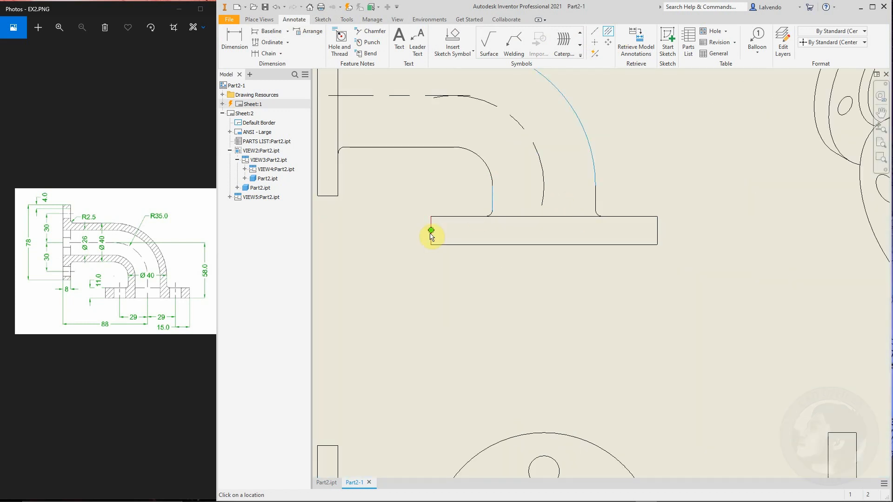
pyautogui.press('Escape')
pyautogui.scroll(-4, 567, 250)
pyautogui.scroll(2, 569, 245)
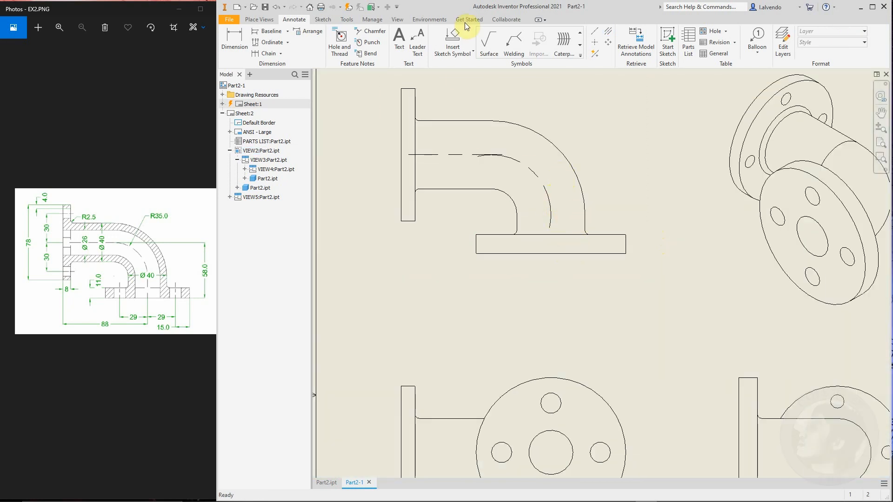
pyautogui.scroll(5, 519, 225)
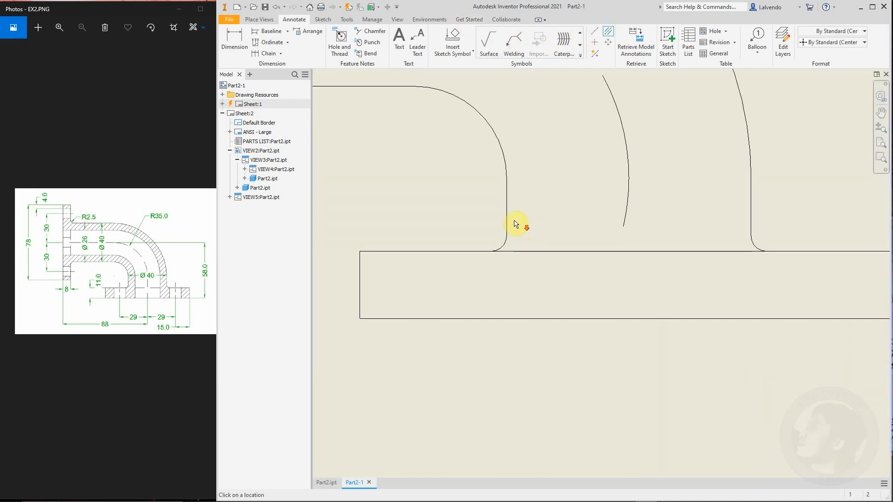
pyautogui.scroll(-6, 749, 219)
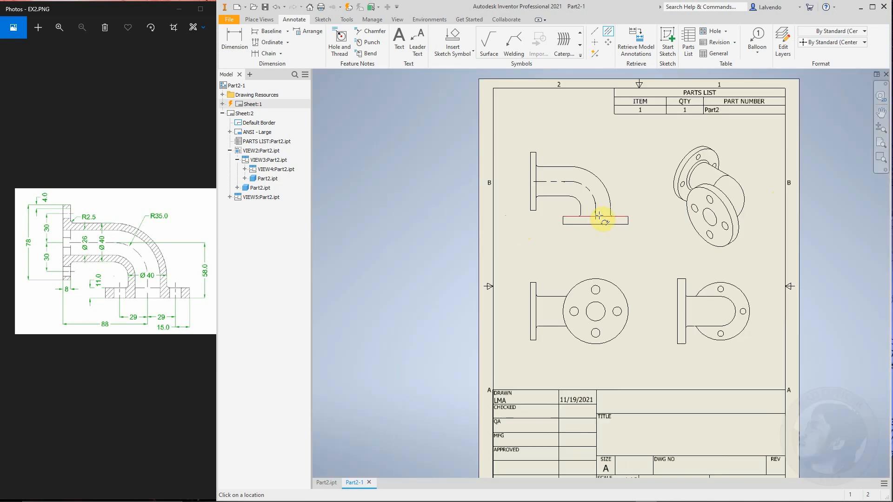
pyautogui.scroll(2, 593, 331)
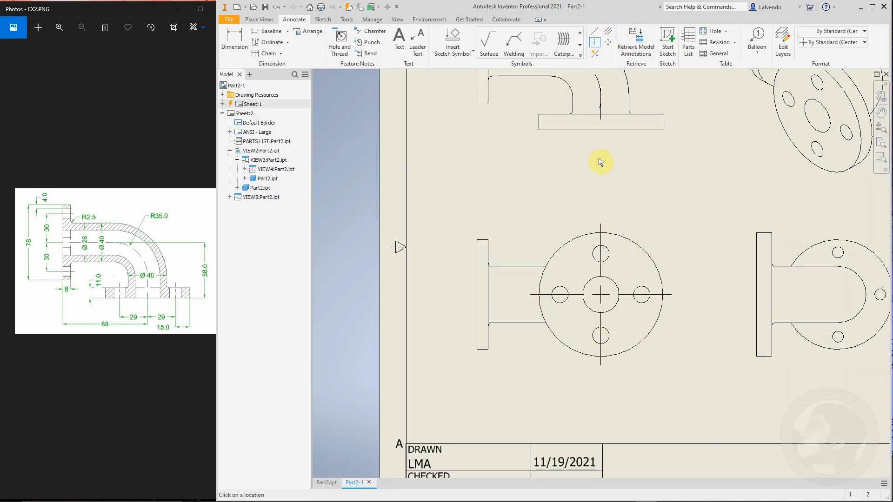
pyautogui.press('Escape')
pyautogui.click(626, 294)
pyautogui.press('Delete')
# Step: Add a centered pattern through the four bolt holes around the central bore in the lower-left view
pyautogui.click(608, 41)
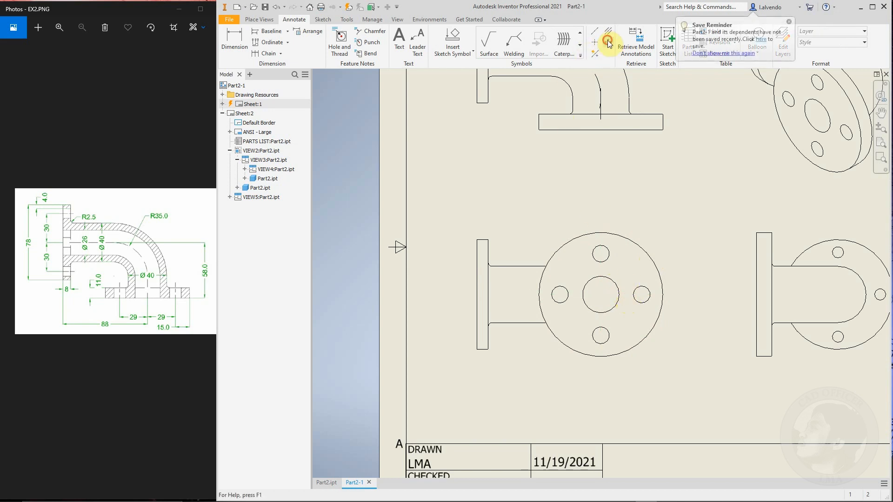
pyautogui.click(606, 293)
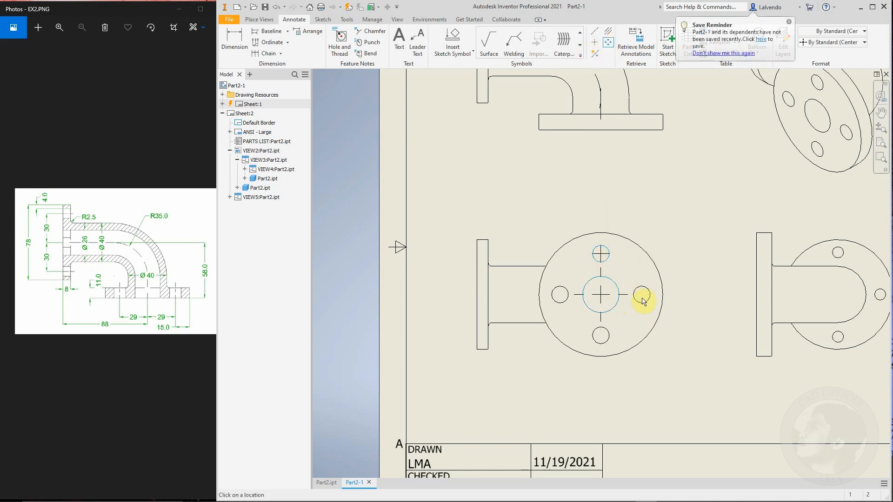
pyautogui.click(601, 255)
pyautogui.rightClick(601, 255)
pyautogui.click(631, 254)
pyautogui.scroll(-3, 603, 268)
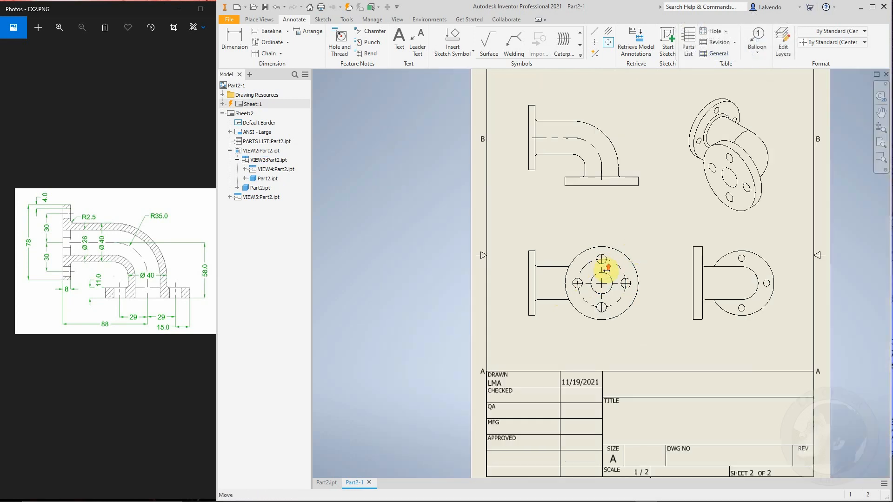
pyautogui.scroll(3, 638, 279)
pyautogui.scroll(-4, 656, 256)
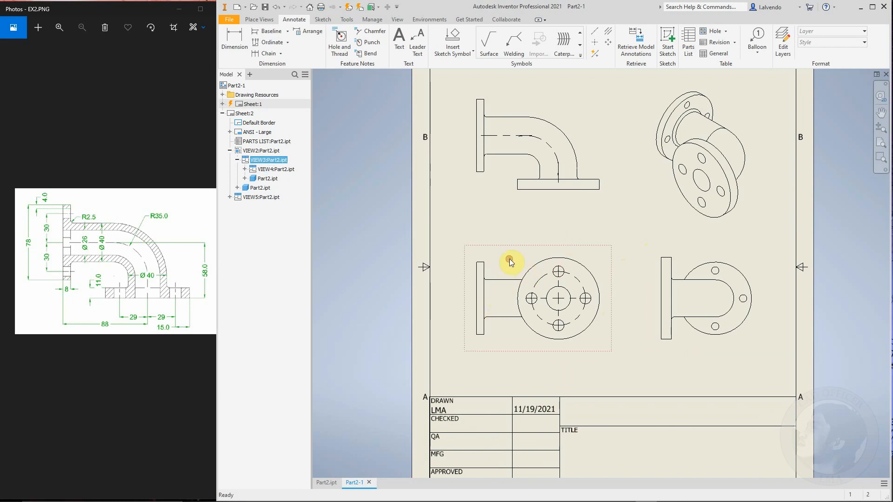
# Step: Stop the lower-left view from inheriting the base view's style and set it to show hidden lines
pyautogui.doubleClick(509, 259)
pyautogui.click(187, 151)
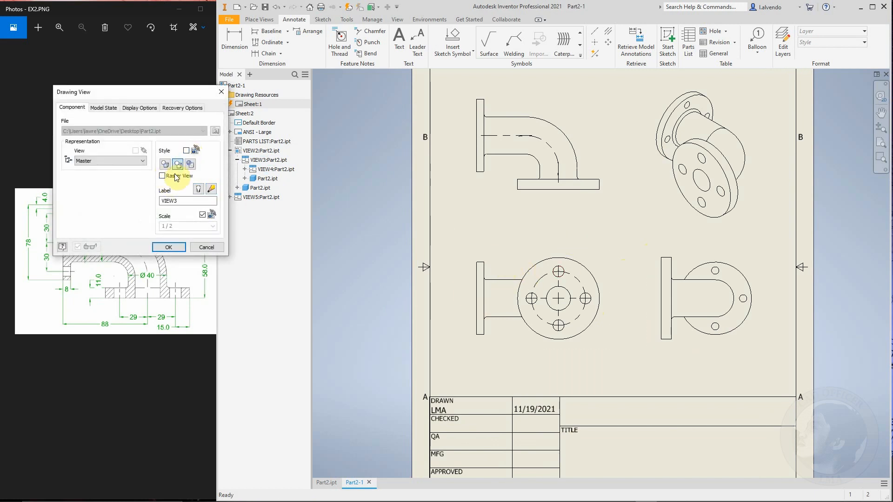
pyautogui.click(167, 165)
pyautogui.click(168, 247)
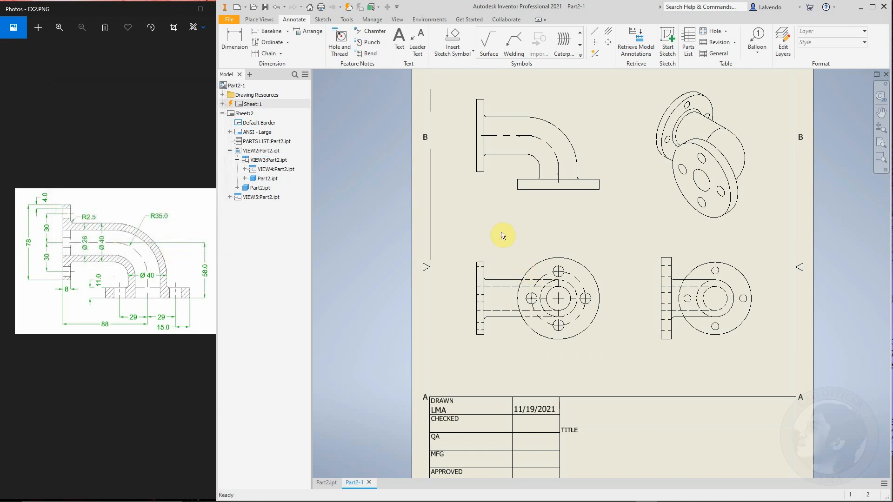
# Step: Dimension the diameters of both flanges in the front view
pyautogui.moveTo(638, 358); pyautogui.dragTo(596, 346, button='middle')
pyautogui.scroll(3, 570, 317)
pyautogui.scroll(-3, 575, 309)
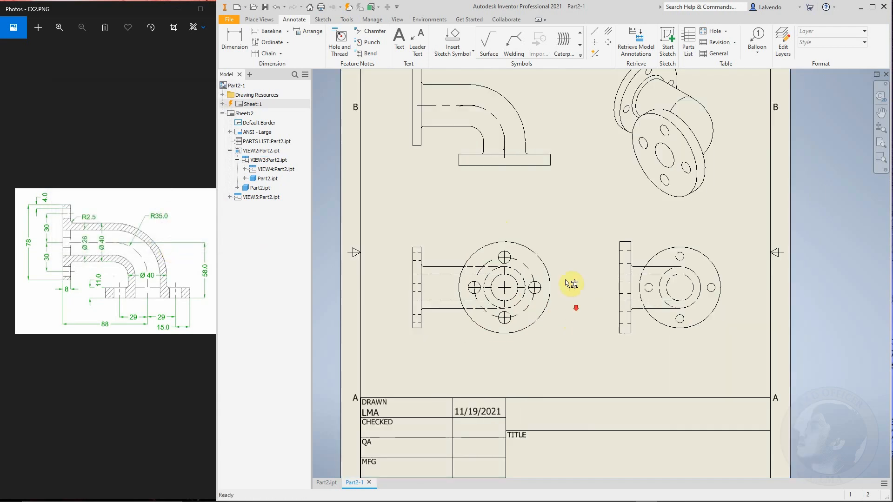
pyautogui.moveTo(571, 284); pyautogui.dragTo(579, 296, button='middle')
pyautogui.click(234, 41)
pyautogui.click(435, 160)
pyautogui.click(415, 162)
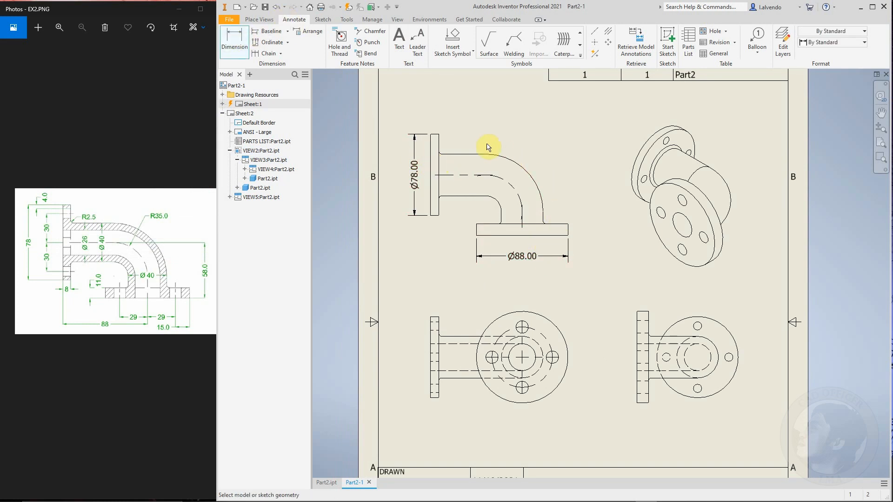
pyautogui.scroll(3, 487, 147)
pyautogui.click(377, 192)
pyautogui.click(550, 293)
pyautogui.press('Escape')
# Step: Dimension the horizontal distance from the vertical flange's outer face to the vertical pipe centerline, placed above the front view
pyautogui.click(229, 36)
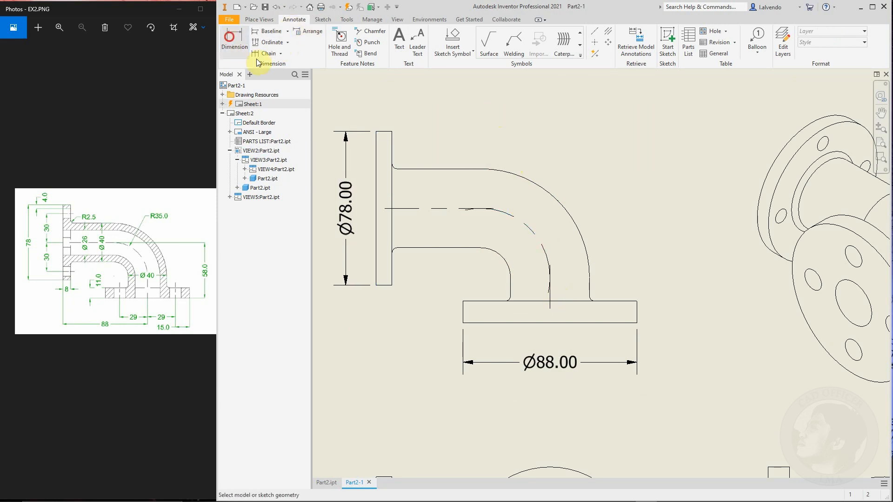
pyautogui.click(399, 193)
pyautogui.click(438, 91)
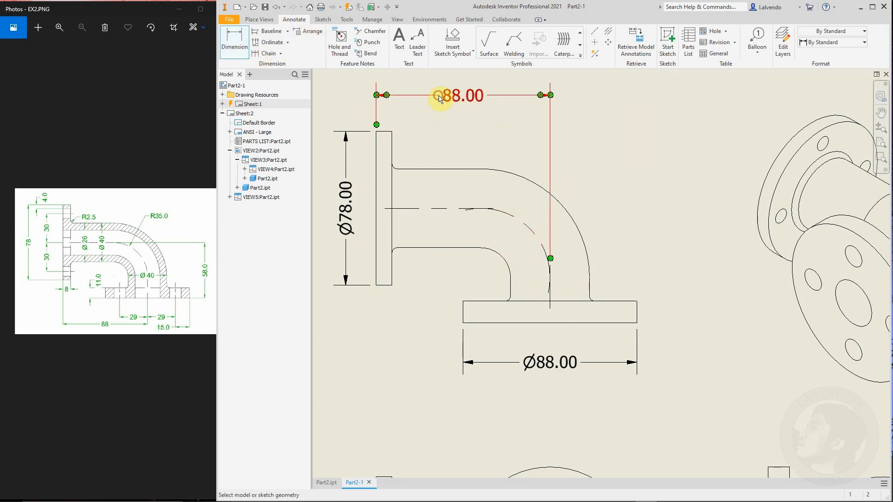
pyautogui.scroll(-3, 506, 199)
pyautogui.press('Escape')
# Step: Dimension the vertical distance from the horizontal pipe centerline to the lower flange's bottom face in the front view
pyautogui.press('d')
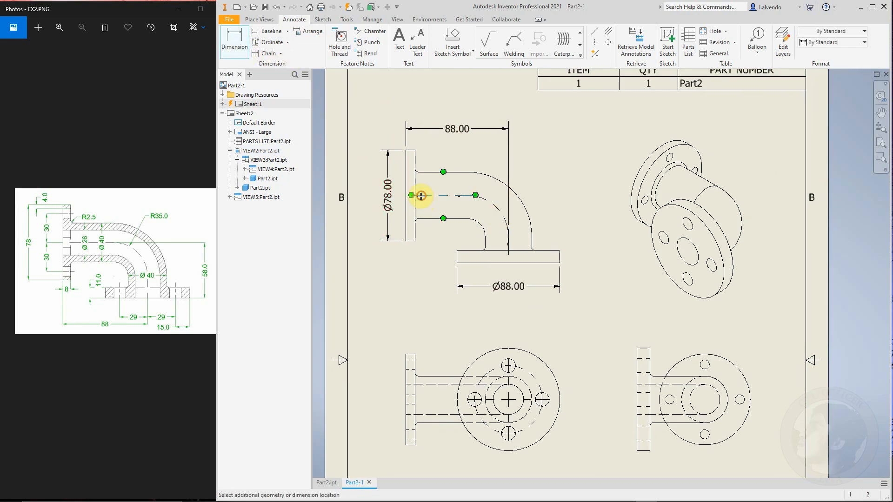
pyautogui.click(581, 233)
pyautogui.moveTo(585, 261); pyautogui.dragTo(640, 275, button='middle')
# Step: Dimension the bolt circle's diameter in the lower-left view
pyautogui.click(225, 37)
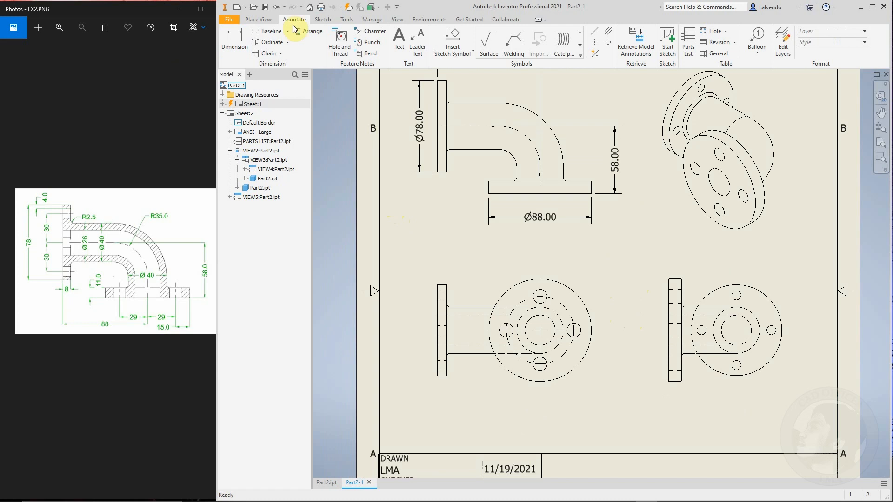
pyautogui.scroll(-3, 573, 321)
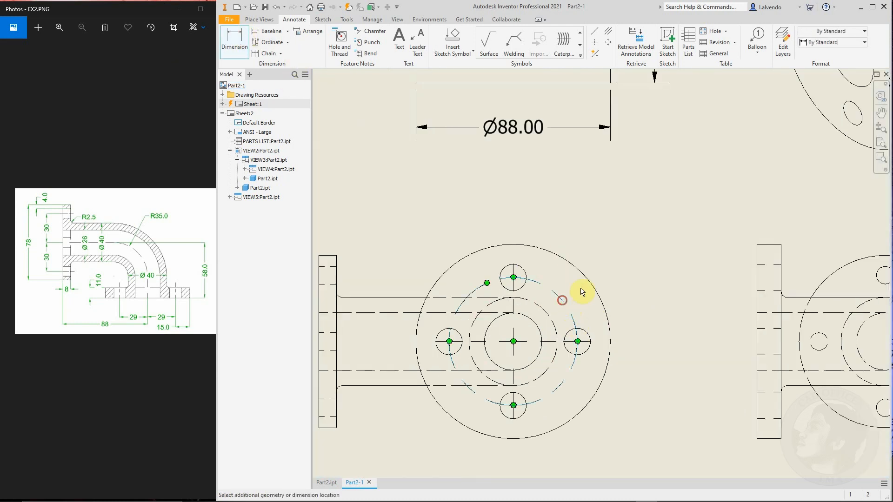
pyautogui.click(583, 251)
pyautogui.press('Escape')
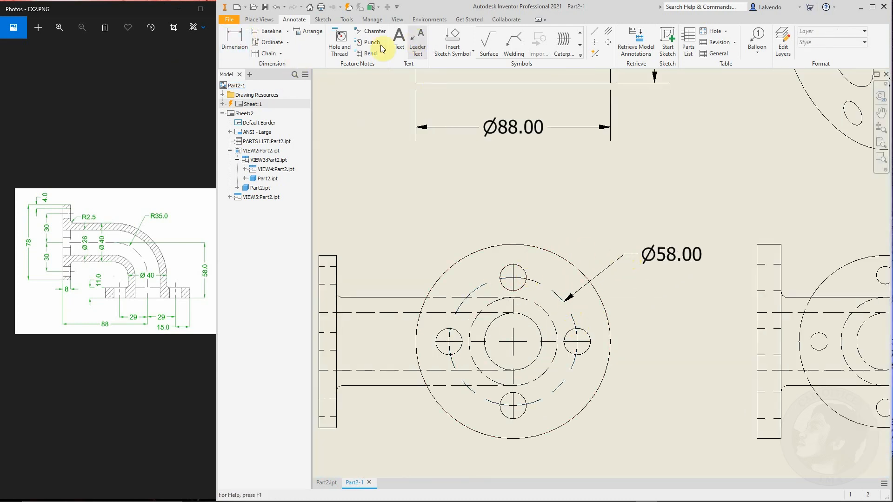
# Step: Add a hole note to the upper bolt hole of the lower-left view, placed above the bolt circle dimension
pyautogui.click(346, 41)
pyautogui.click(523, 273)
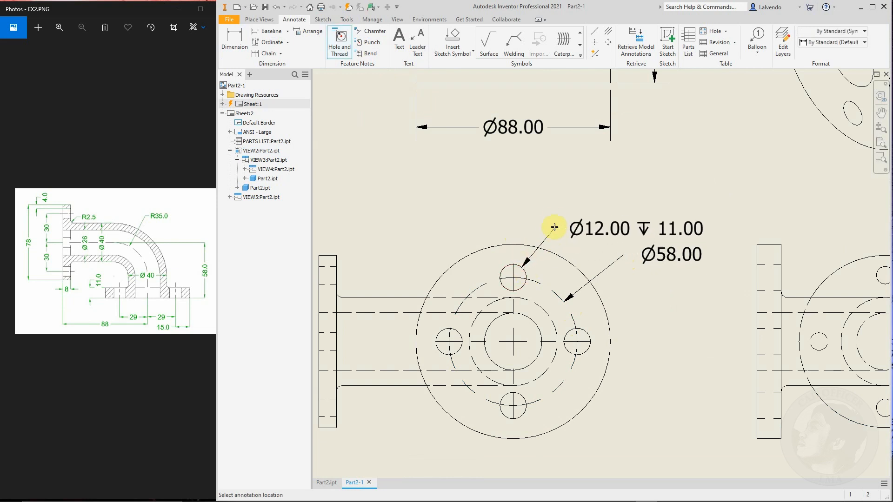
pyautogui.click(586, 207)
pyautogui.press('Escape')
pyautogui.scroll(-4, 535, 243)
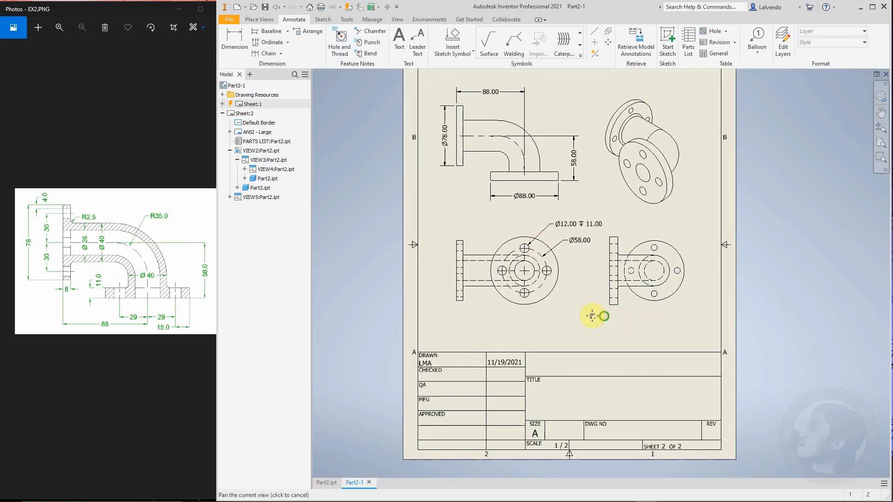
# Step: Add a centered pattern of center marks through the bolt holes around the bore in the lower-right view
pyautogui.scroll(5, 594, 369)
pyautogui.click(564, 268)
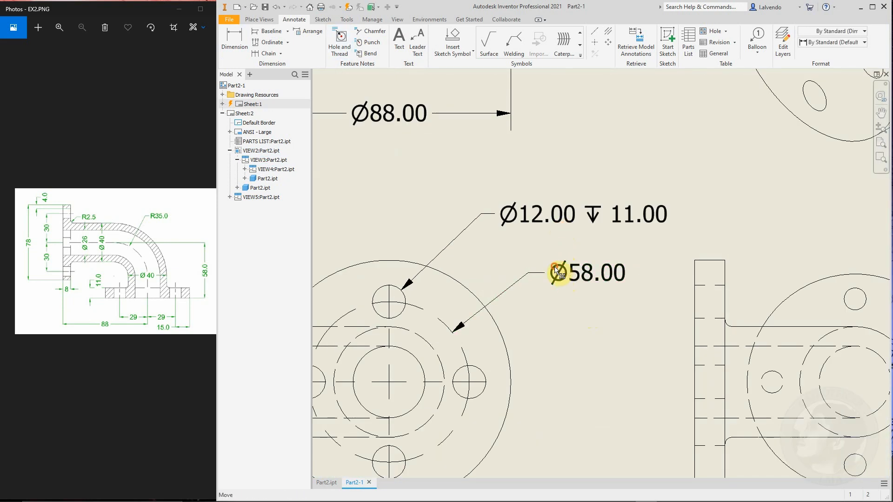
pyautogui.scroll(-4, 557, 272)
pyautogui.click(587, 318)
pyautogui.moveTo(600, 327); pyautogui.dragTo(518, 313, button='middle')
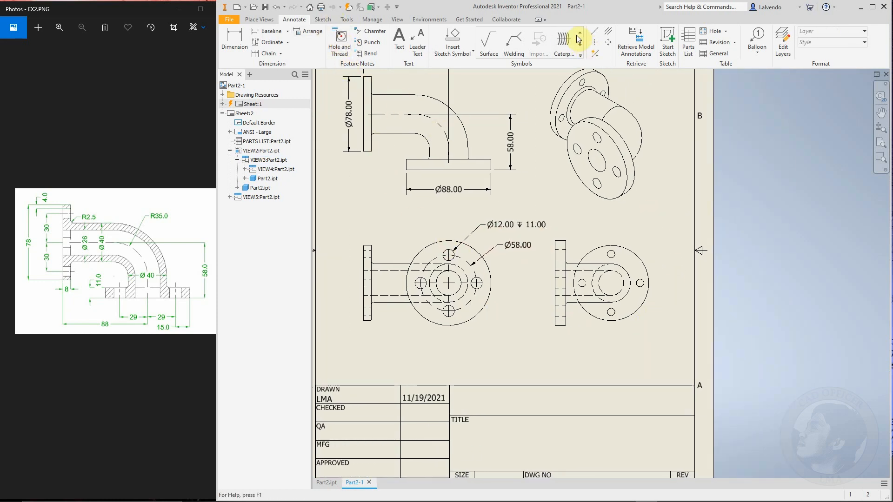
pyautogui.click(608, 42)
pyautogui.scroll(3, 634, 270)
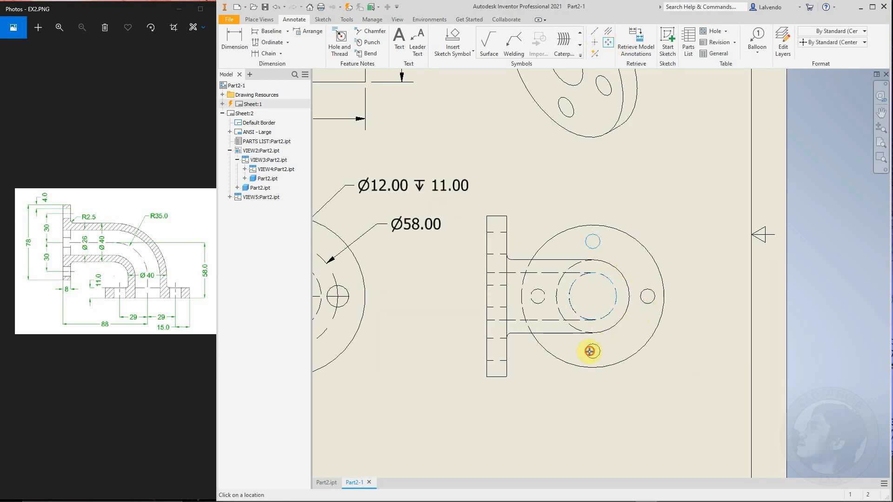
pyautogui.rightClick(594, 245)
pyautogui.click(623, 243)
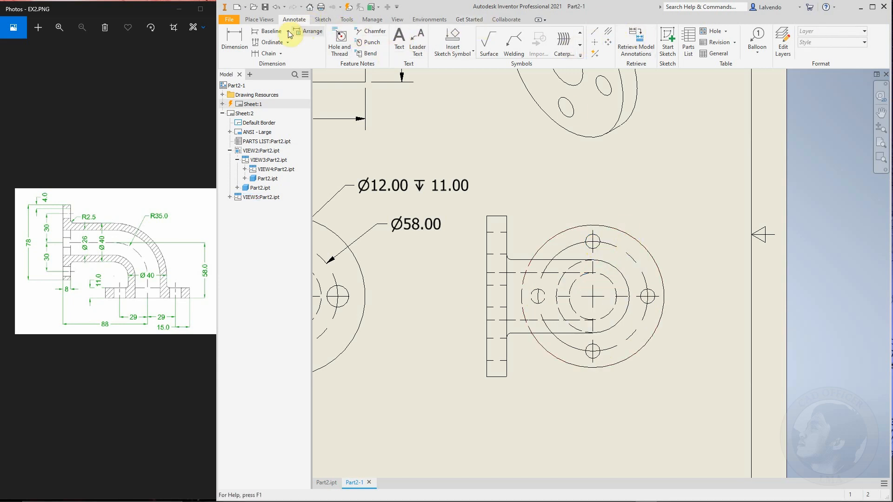
# Step: Dimension the bolt circle's diameter and add a hole note to the upper bolt hole in the lower-right view
pyautogui.click(234, 39)
pyautogui.click(634, 254)
pyautogui.click(660, 220)
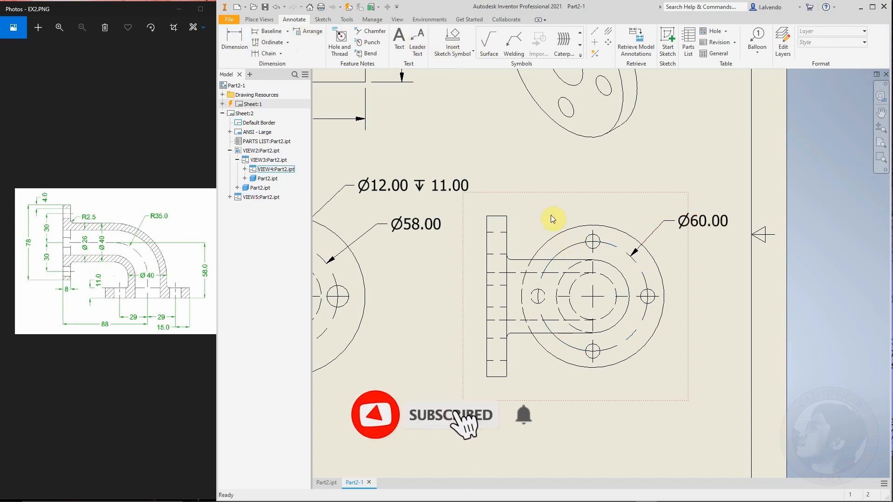
pyautogui.click(339, 40)
pyautogui.click(600, 236)
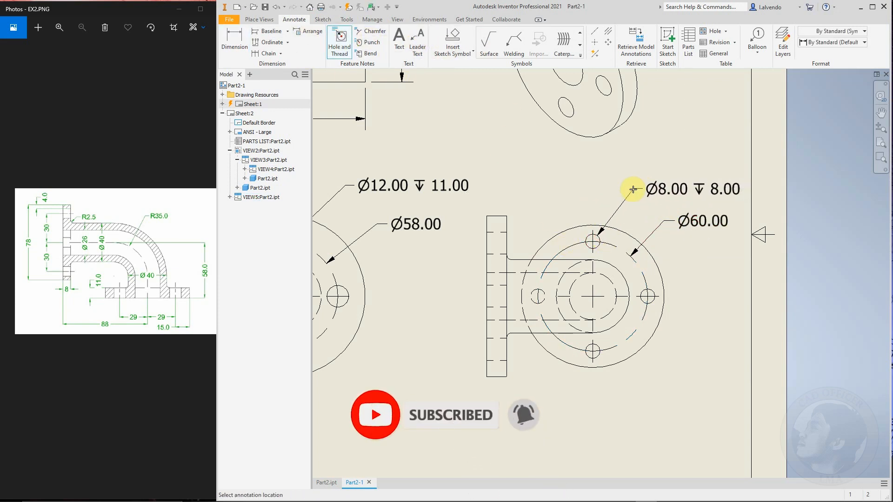
pyautogui.press('Escape')
# Step: Dimension the vertical flange's thickness in the lower-left view, placed above the flange
pyautogui.scroll(-3, 648, 212)
pyautogui.scroll(4, 652, 285)
pyautogui.moveTo(615, 304); pyautogui.dragTo(676, 311, button='middle')
pyautogui.scroll(-4, 621, 304)
pyautogui.moveTo(524, 350); pyautogui.dragTo(623, 355, button='middle')
pyautogui.press('d')
pyautogui.scroll(5, 425, 230)
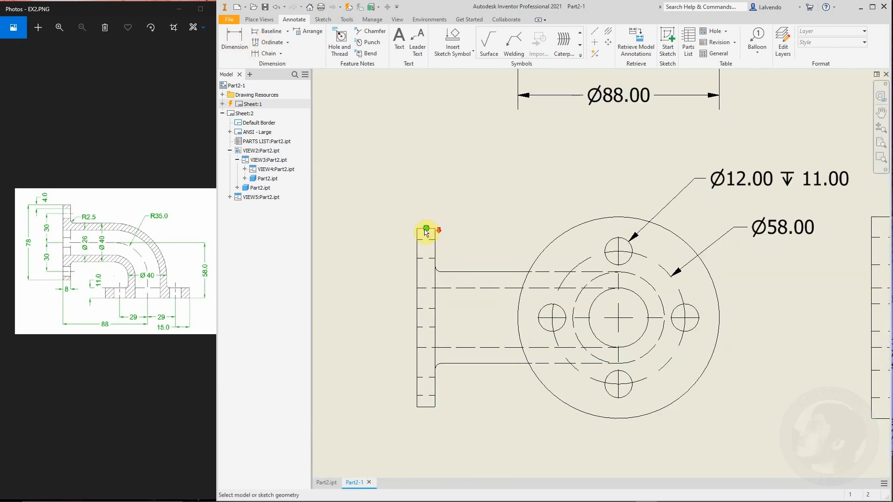
pyautogui.click(435, 229)
pyautogui.scroll(-5, 444, 196)
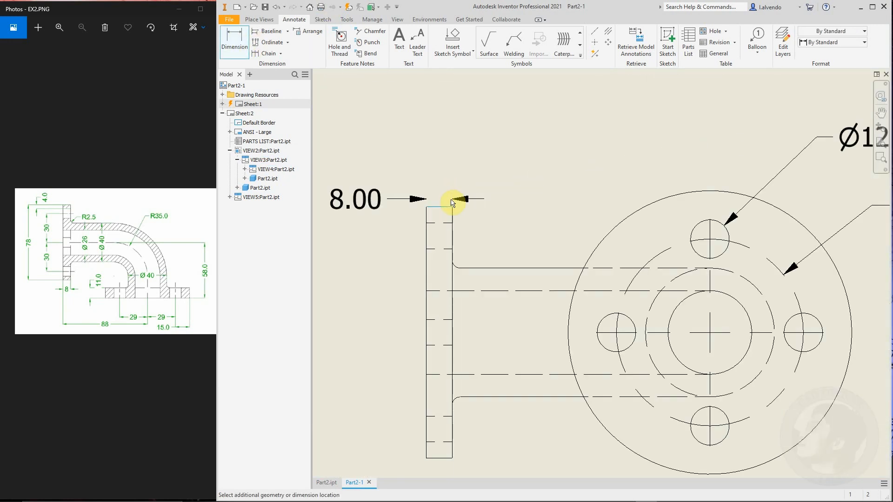
pyautogui.click(451, 182)
pyautogui.press('Escape')
pyautogui.moveTo(716, 298); pyautogui.dragTo(666, 312, button='middle')
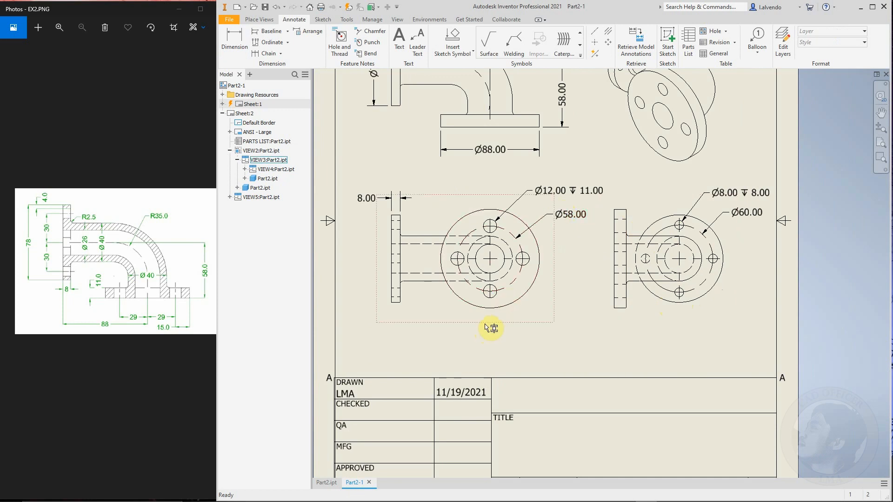
# Step: Dimension the edge-on flange's thickness in the lower-right view, placed above the flange
pyautogui.moveTo(455, 143); pyautogui.dragTo(440, 142)
pyautogui.moveTo(558, 219); pyautogui.dragTo(523, 254, button='middle')
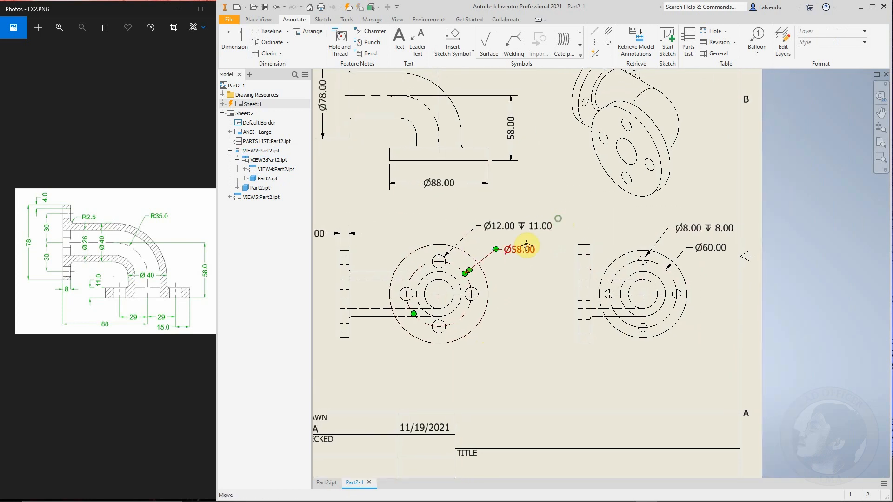
pyautogui.click(238, 39)
pyautogui.scroll(-3, 610, 239)
pyautogui.scroll(-2, 610, 241)
pyautogui.click(535, 261)
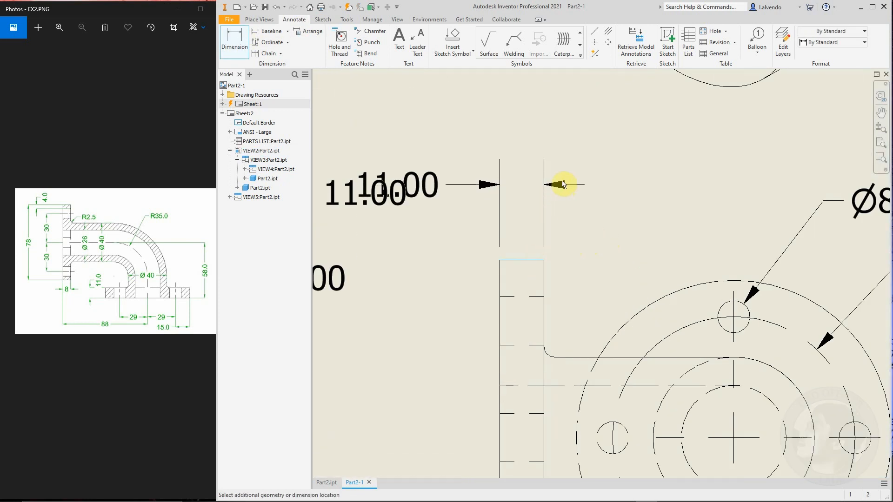
pyautogui.click(576, 167)
pyautogui.scroll(3, 585, 184)
pyautogui.press('Escape')
# Step: Move the lower-left view's 12 mm hole note closer to the bolt circle dimension
pyautogui.scroll(3, 535, 200)
pyautogui.scroll(-3, 510, 170)
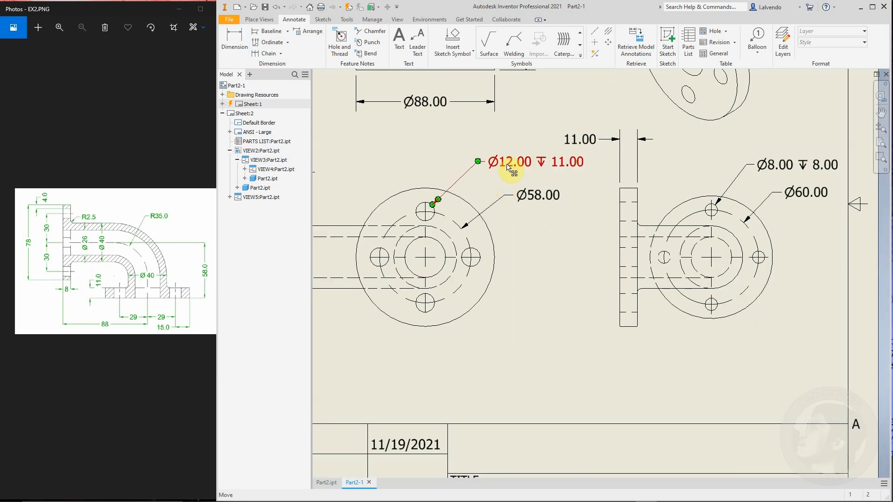
pyautogui.moveTo(479, 163); pyautogui.dragTo(490, 171)
pyautogui.scroll(2, 563, 242)
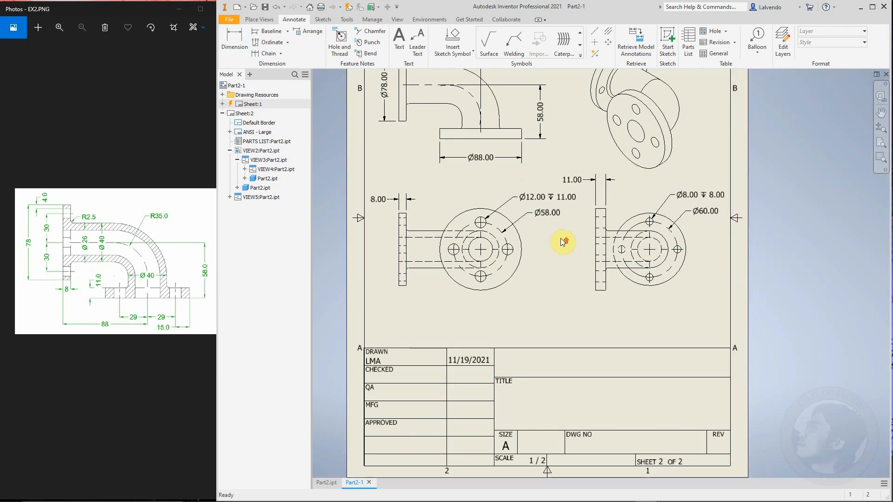
# Step: Move the lower-left projected view down, away from the front view and toward the title block
pyautogui.moveTo(635, 338); pyautogui.dragTo(626, 344, button='middle')
pyautogui.moveTo(414, 309); pyautogui.dragTo(415, 315)
pyautogui.moveTo(605, 305); pyautogui.dragTo(603, 346, button='middle')
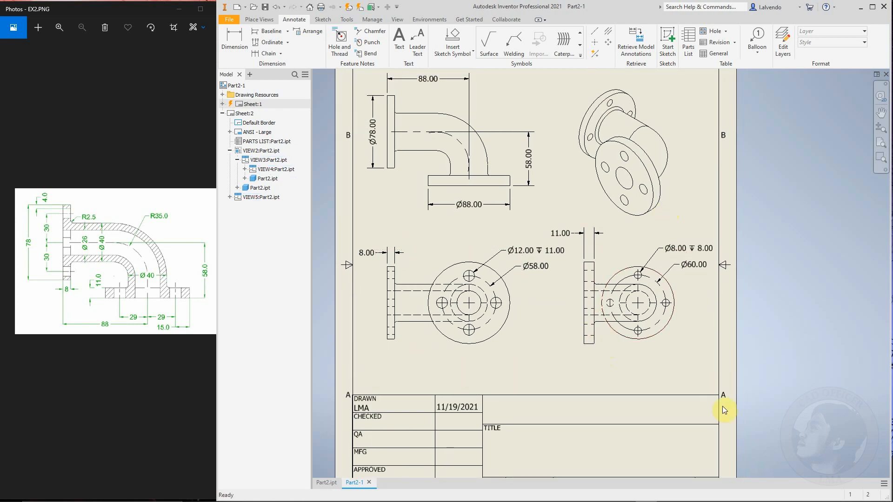
pyautogui.moveTo(670, 394); pyautogui.dragTo(642, 327, button='middle')
pyautogui.scroll(3, 699, 357)
pyautogui.click(504, 328)
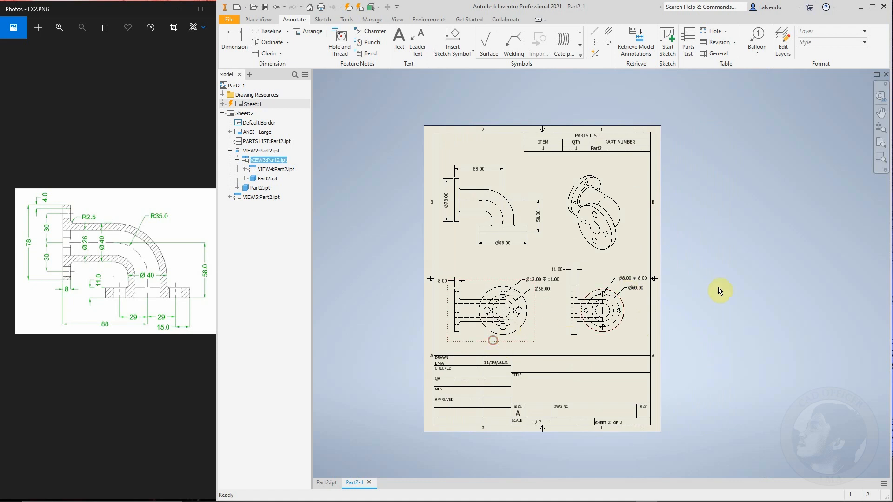
pyautogui.scroll(-2, 547, 308)
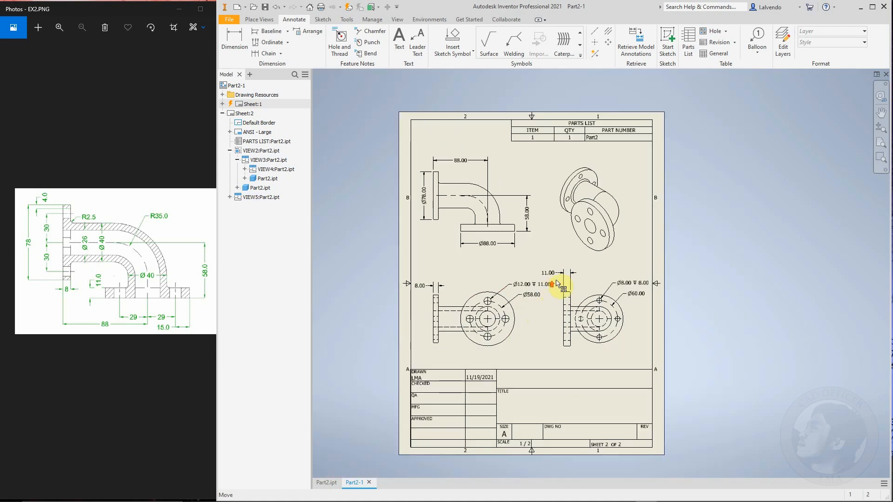
# Step: Change the isometric view's display style to shaded
pyautogui.click(618, 219)
pyautogui.doubleClick(610, 228)
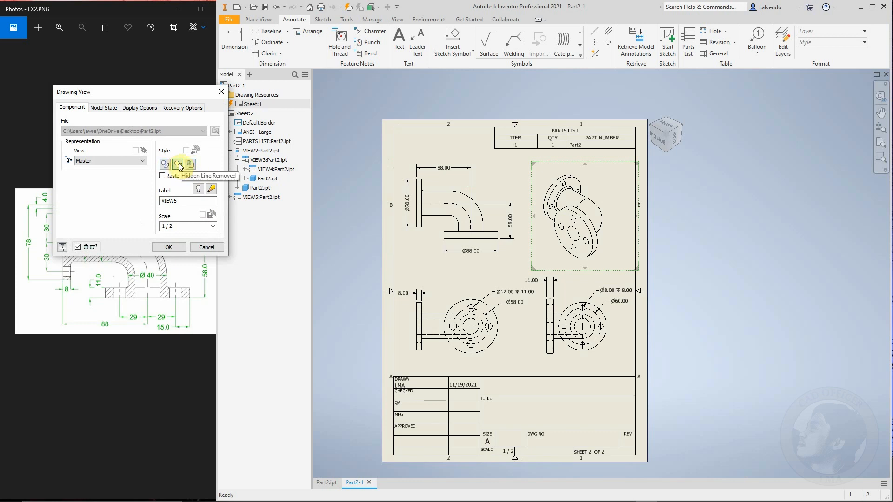
pyautogui.click(169, 247)
pyautogui.moveTo(570, 406)
pyautogui.mouseDown(button='middle')
pyautogui.moveTo(572, 369)
pyautogui.moveTo(596, 368)
pyautogui.mouseUp(button='middle')
pyautogui.scroll(-4, 572, 378)
pyautogui.scroll(3, 572, 374)
pyautogui.scroll(-3, 467, 303)
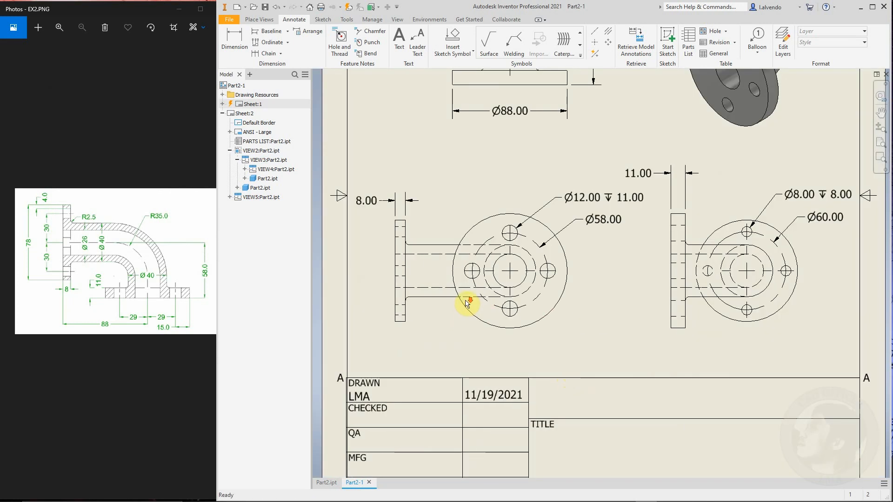
# Step: Dimension the radius of the upper fillet between the pipe and the flange in the lower-left view
pyautogui.scroll(3, 466, 303)
pyautogui.moveTo(542, 268); pyautogui.dragTo(527, 292, button='middle')
pyautogui.click(234, 41)
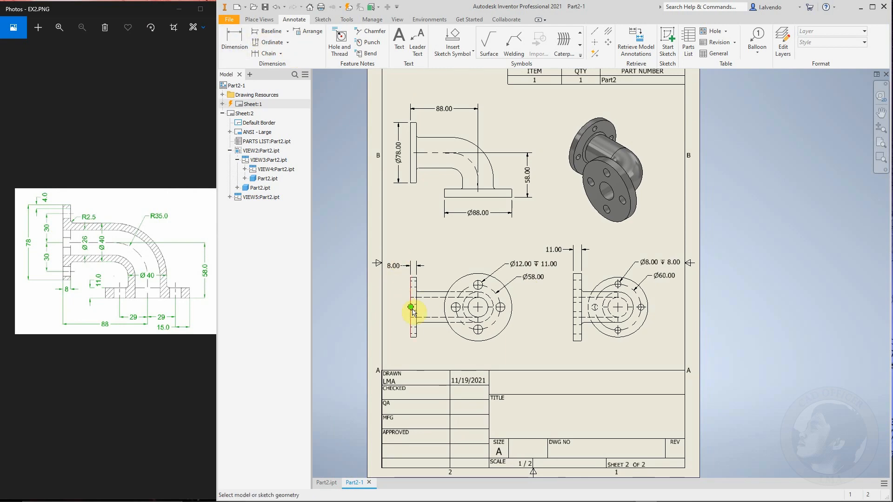
pyautogui.scroll(-8, 421, 297)
pyautogui.click(351, 268)
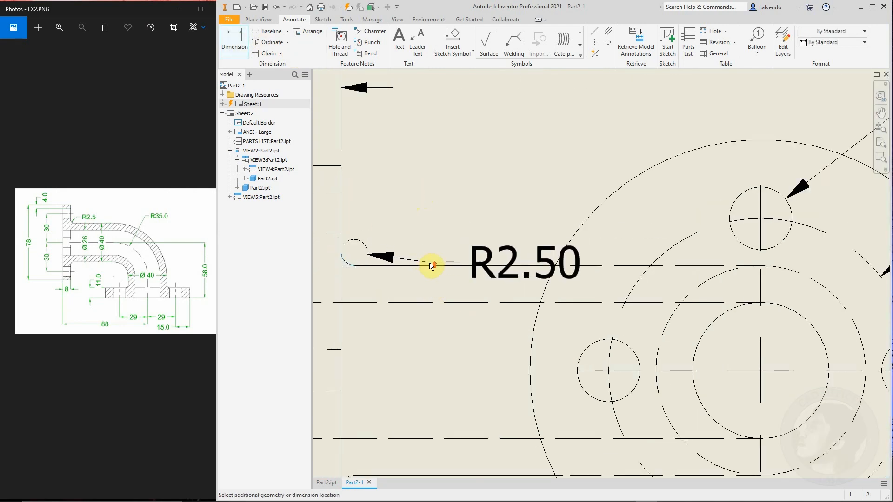
pyautogui.scroll(4, 418, 236)
pyautogui.click(428, 234)
# Step: Dimension the radius of the upper fillet between the pipe and the flange in the lower-right view
pyautogui.scroll(3, 598, 303)
pyautogui.scroll(-5, 525, 264)
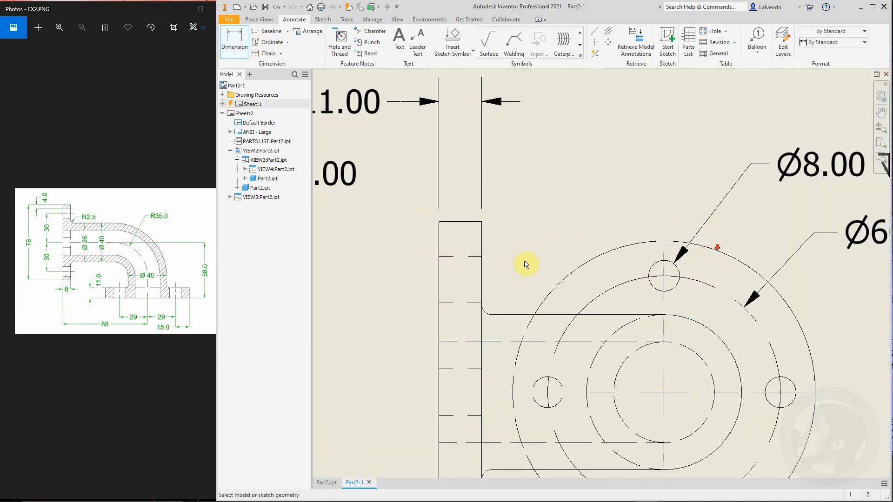
pyautogui.scroll(-3, 487, 316)
pyautogui.click(486, 314)
pyautogui.scroll(6, 488, 319)
pyautogui.scroll(-2, 538, 236)
pyautogui.scroll(5, 580, 259)
# Step: Look over the front and lower views for dimensions still missing compared with the reference drawing
pyautogui.moveTo(450, 340); pyautogui.dragTo(496, 339, button='middle')
pyautogui.moveTo(645, 375)
pyautogui.mouseDown(button='middle')
pyautogui.moveTo(627, 375)
pyautogui.moveTo(630, 350)
pyautogui.moveTo(638, 371)
pyautogui.mouseUp(button='middle')
pyautogui.scroll(3, 627, 365)
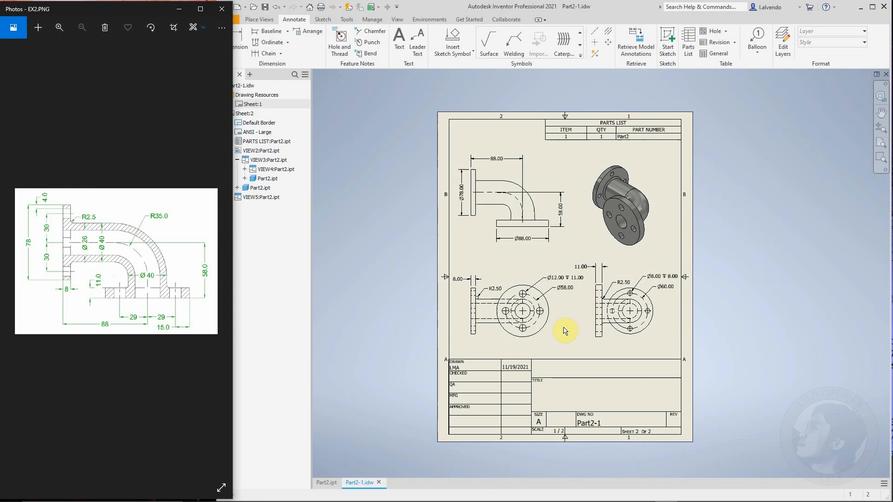
pyautogui.scroll(-5, 551, 239)
pyautogui.scroll(6, 562, 271)
pyautogui.moveTo(578, 299); pyautogui.dragTo(579, 278, button='middle')
pyautogui.scroll(-4, 499, 190)
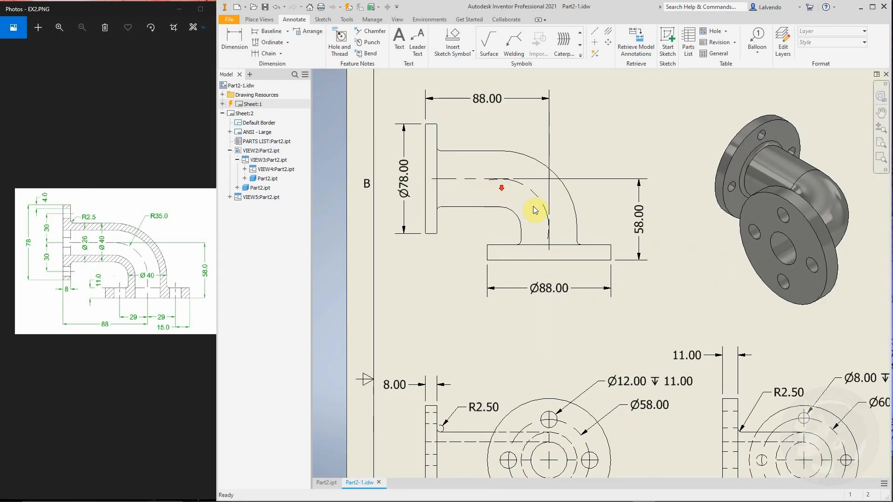
pyautogui.scroll(3, 533, 207)
pyautogui.moveTo(587, 345); pyautogui.dragTo(596, 307, button='middle')
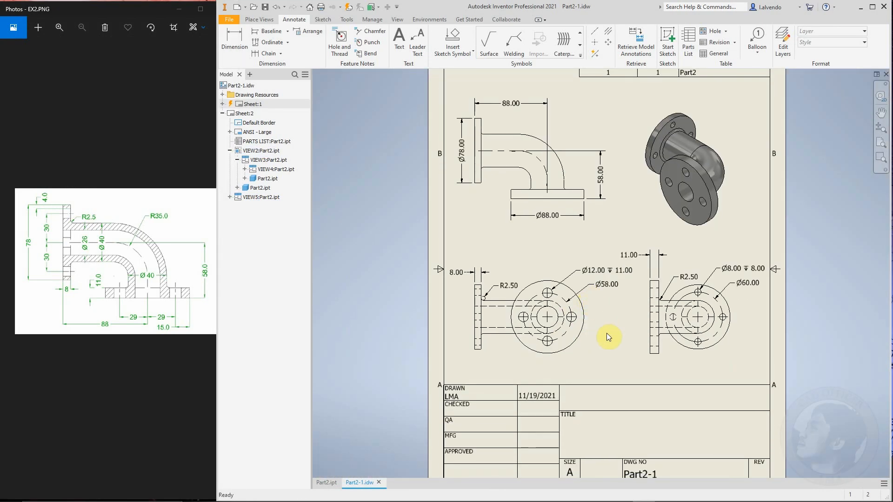
pyautogui.moveTo(614, 218); pyautogui.dragTo(613, 223, button='middle')
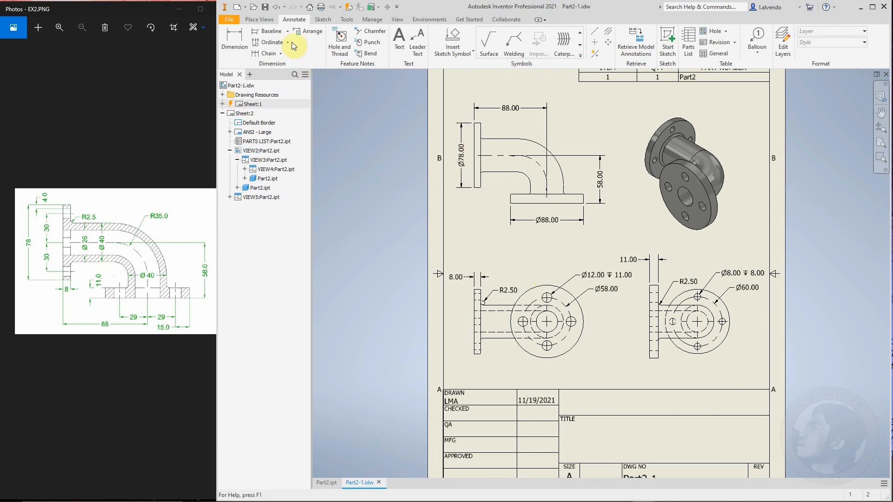
# Step: Dimension the pipe bore's diameter in both lower views, placed below and to the right of each bore
pyautogui.click(234, 41)
pyautogui.scroll(-3, 590, 325)
pyautogui.click(519, 338)
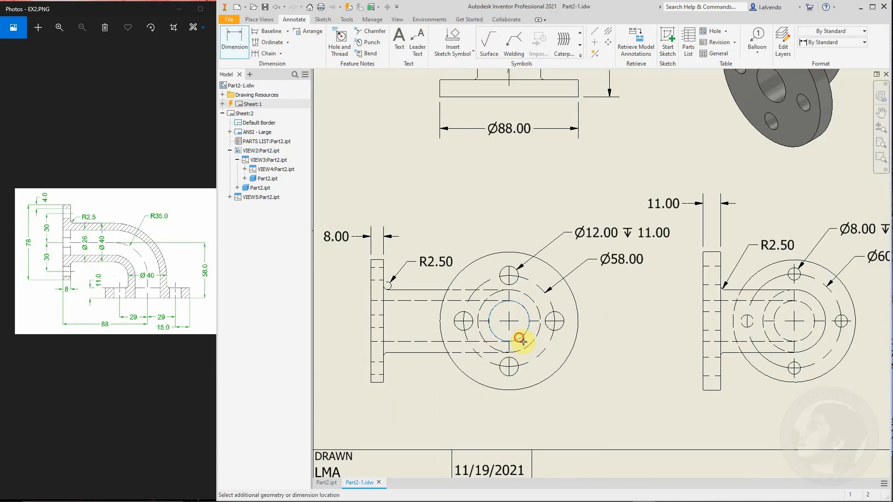
pyautogui.moveTo(837, 393); pyautogui.dragTo(764, 387, button='middle')
pyautogui.click(780, 385)
pyautogui.scroll(3, 770, 385)
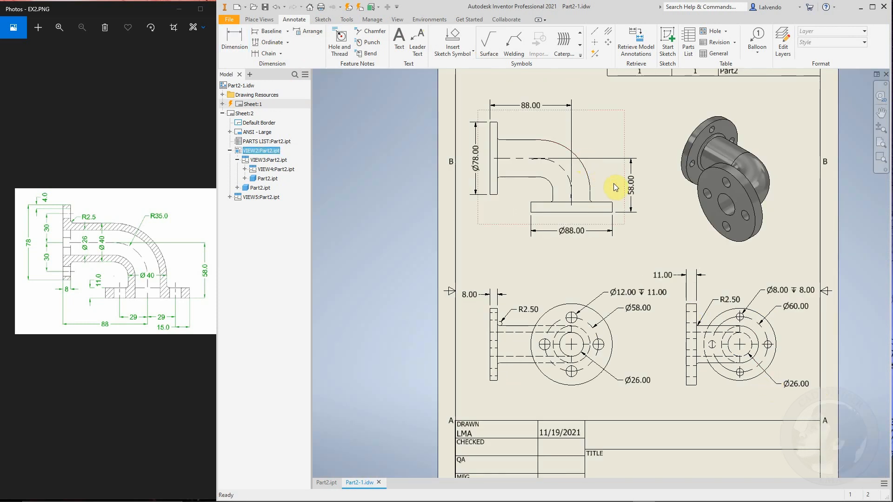
# Step: Change the front view's display style so that its hidden lines are shown
pyautogui.doubleClick(599, 176)
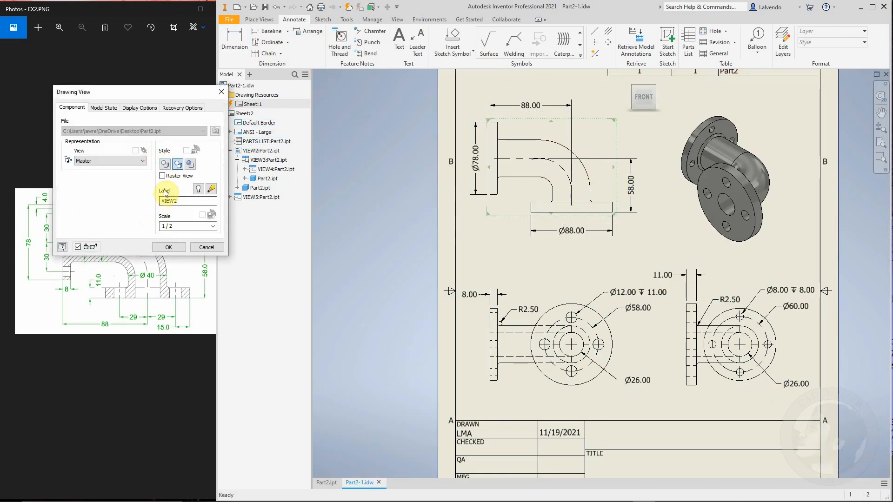
pyautogui.click(178, 248)
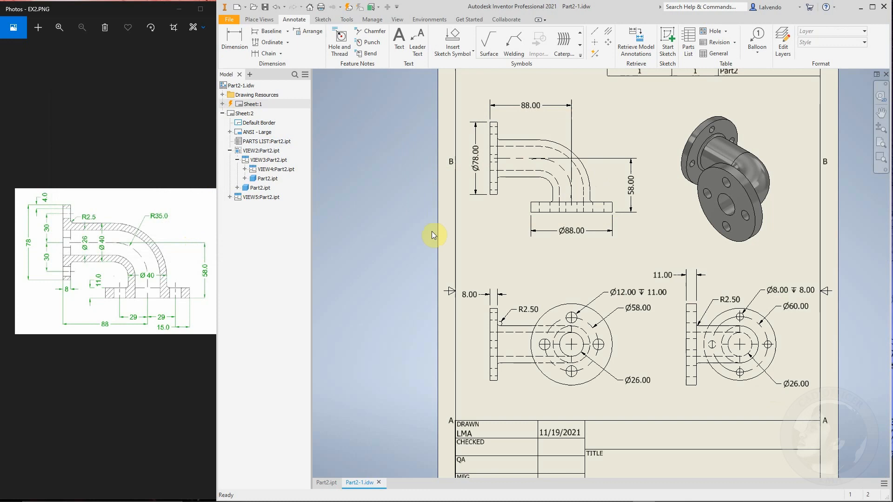
pyautogui.moveTo(648, 257)
pyautogui.mouseDown(button='middle')
pyautogui.moveTo(642, 281)
pyautogui.moveTo(579, 259)
pyautogui.moveTo(575, 242)
pyautogui.mouseUp(button='middle')
pyautogui.scroll(-3, 597, 225)
pyautogui.scroll(7, 621, 252)
pyautogui.scroll(-3, 590, 258)
pyautogui.click(693, 205)
# Step: Export the drawing as a PDF to the Desktop, replacing the existing Part2-1.pdf
pyautogui.click(226, 19)
pyautogui.moveTo(253, 147)
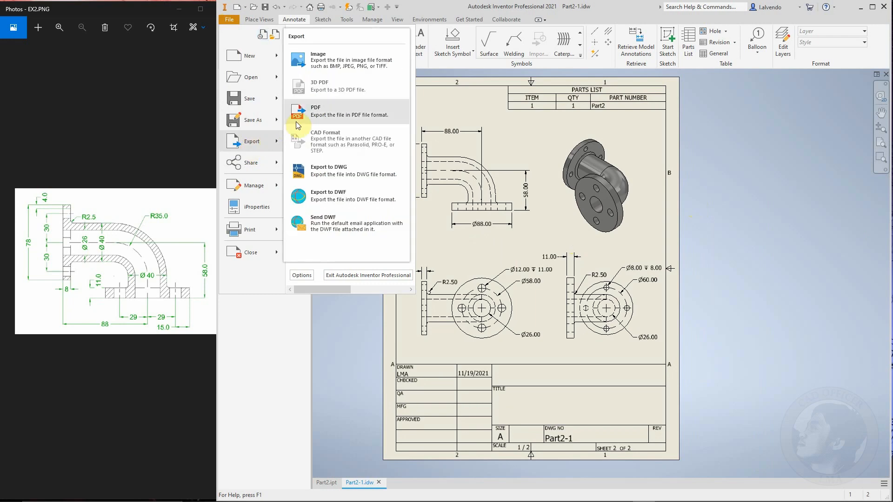
pyautogui.click(308, 114)
pyautogui.click(458, 229)
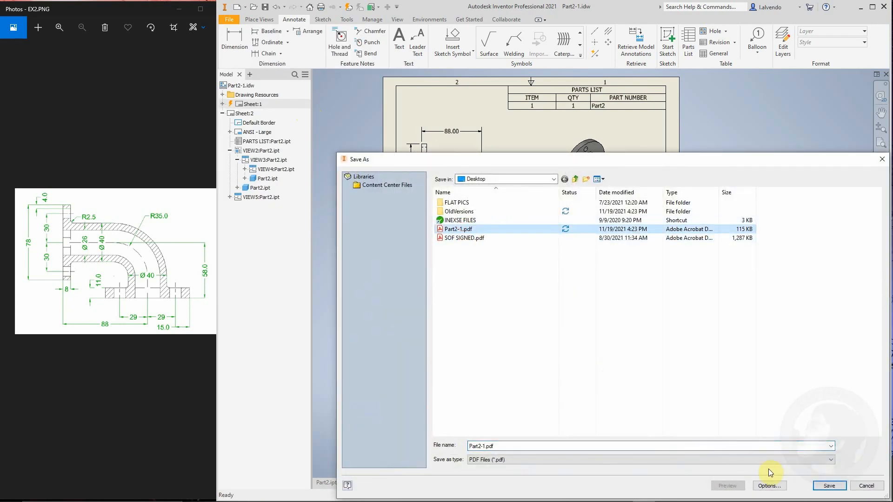
pyautogui.click(827, 486)
pyautogui.click(516, 258)
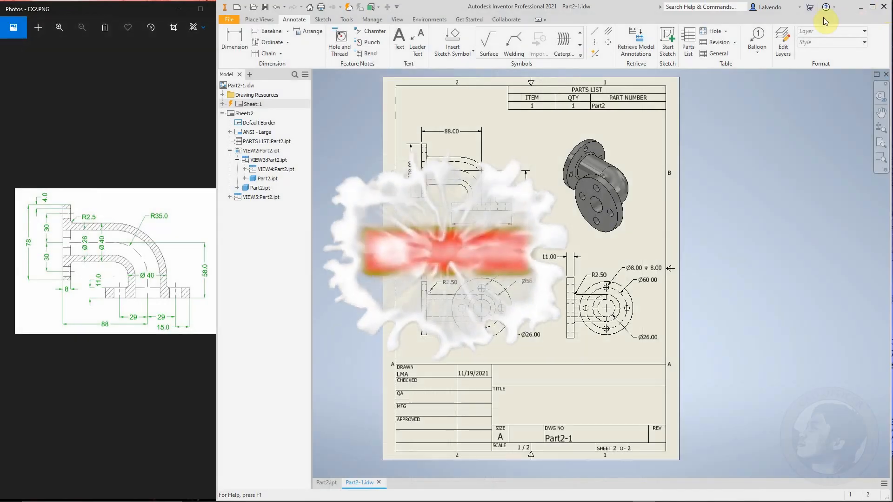
# Step: Close the drawing with its changes saved and close the part file
pyautogui.click(886, 75)
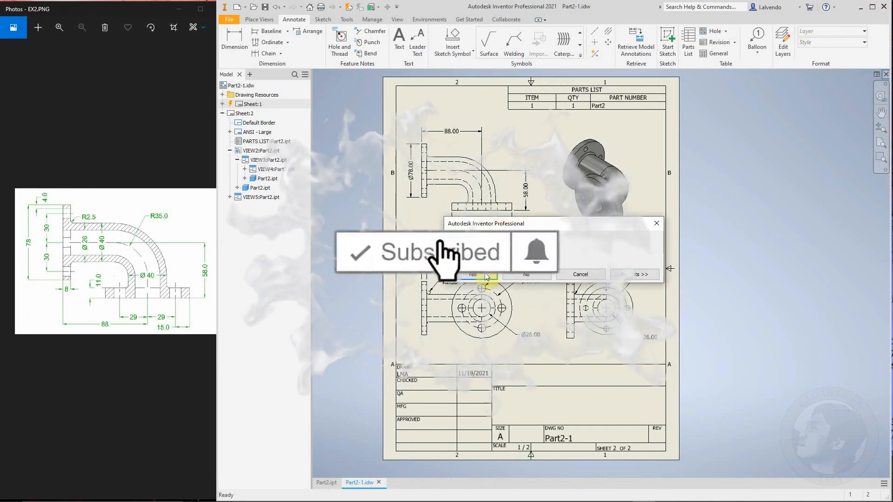
pyautogui.click(487, 276)
pyautogui.click(887, 75)
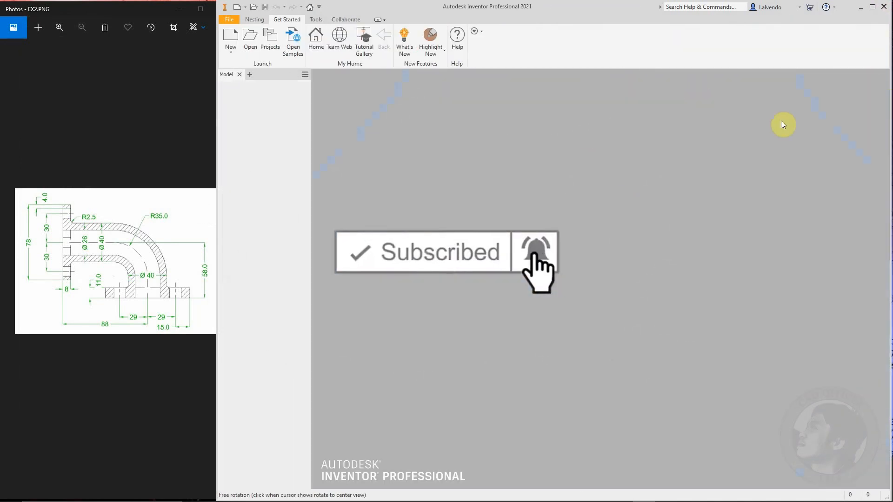